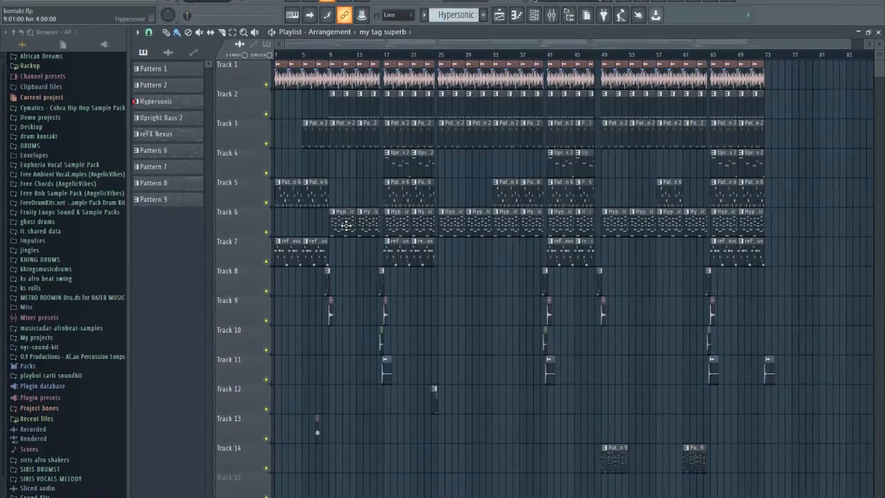
Select the Hypersonic pattern on Track 6 and view the patch loaded in its Hypersonic instrument
click(345, 225)
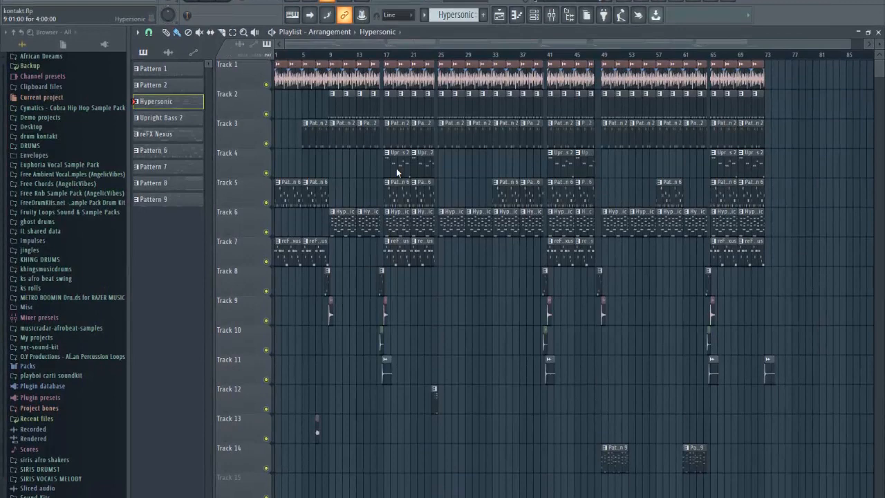
click(534, 15)
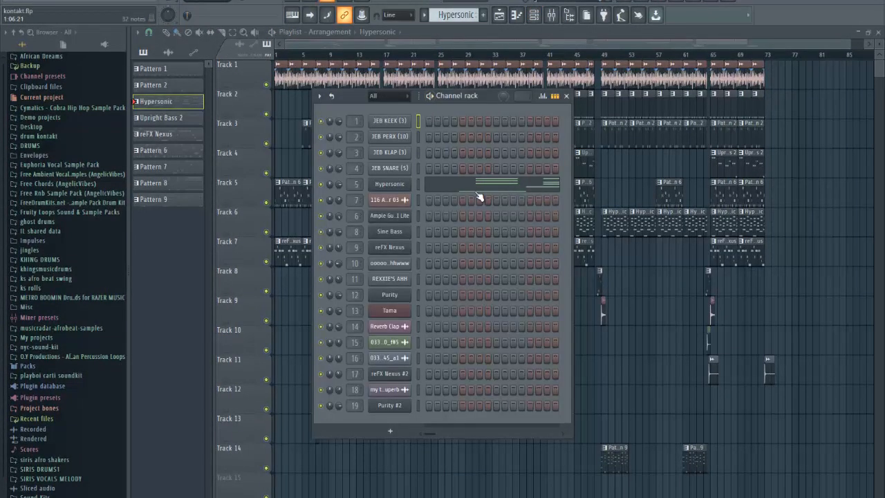
click(405, 185)
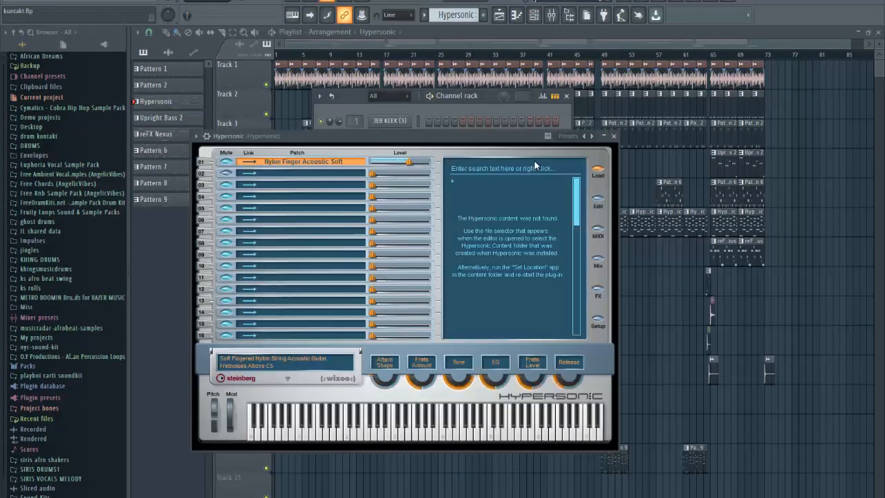
click(614, 138)
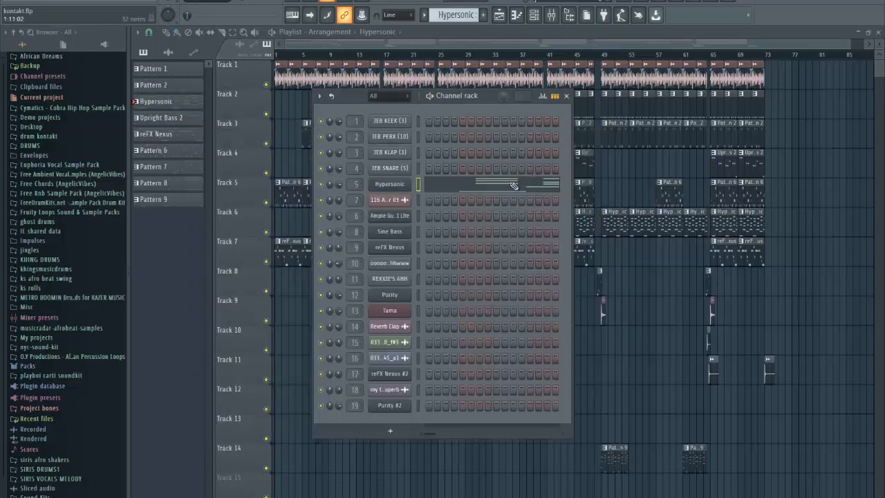
Examine the Hypersonic channel's chord notes across the full four-bar pattern in the piano roll
click(515, 184)
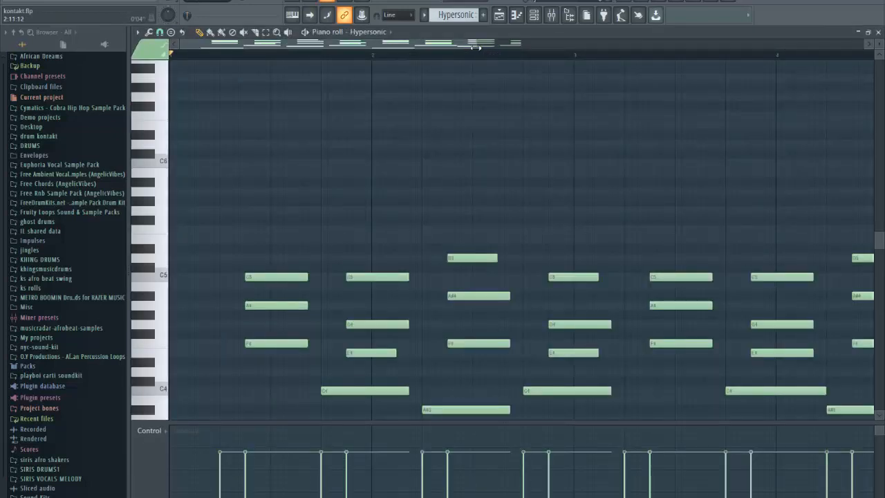
drag(475, 47, 688, 178)
scroll(688, 177, down, 4)
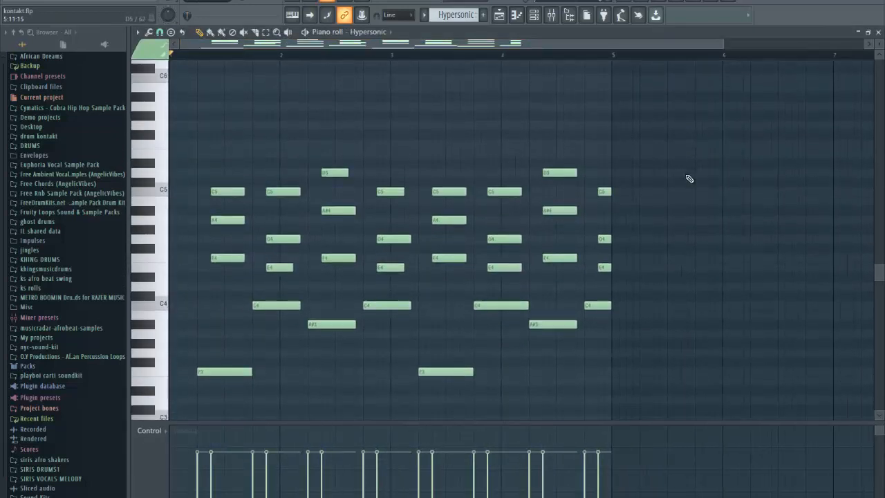
scroll(689, 178, down, 1)
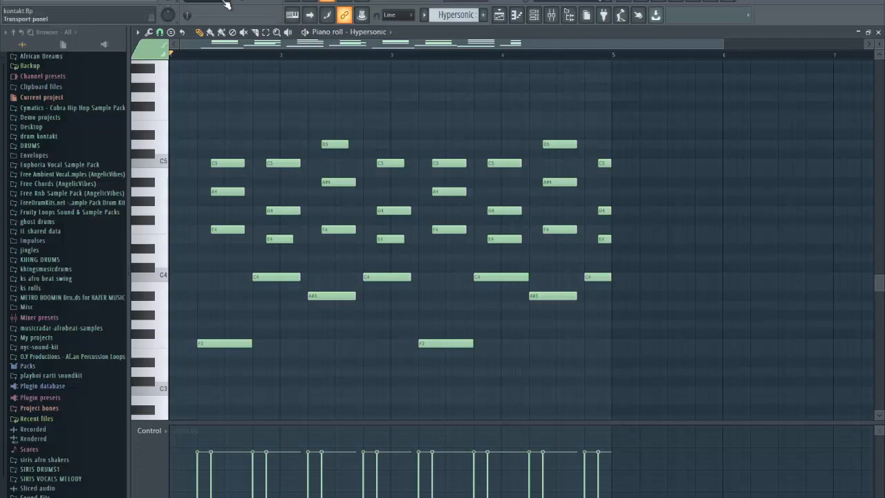
click(64, 12)
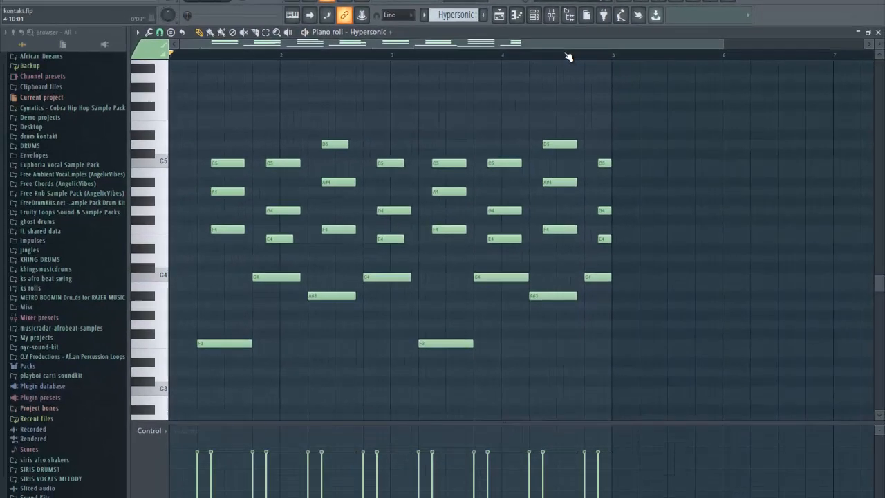
Inspect the Fruity parametric EQ 2 and Fruity Stereo Shaper on the Hypersonic mixer track, and return to the playlist
click(551, 15)
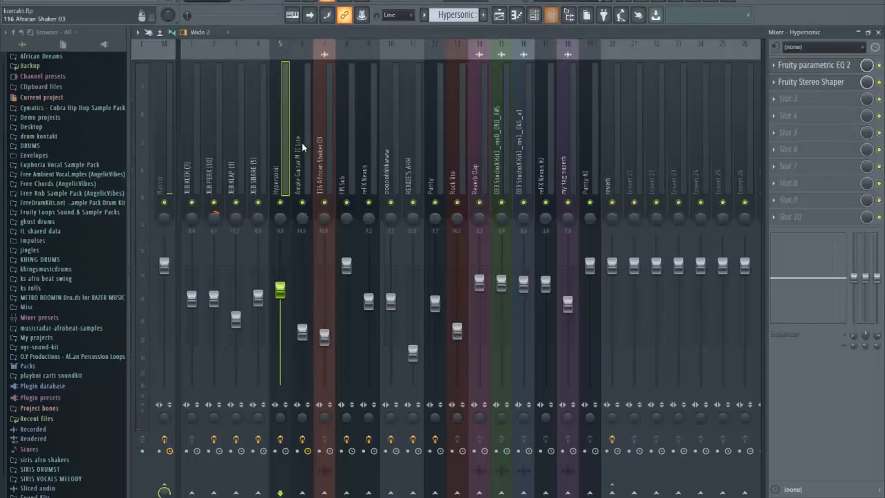
click(838, 69)
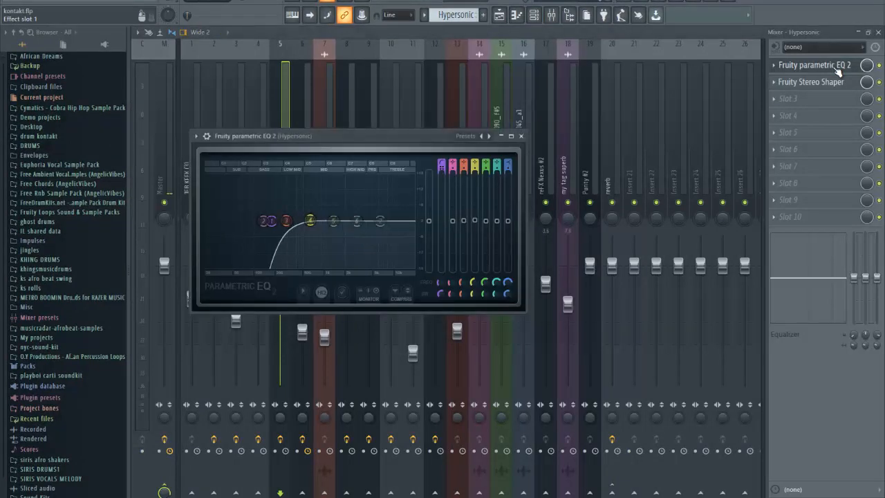
click(839, 69)
click(835, 84)
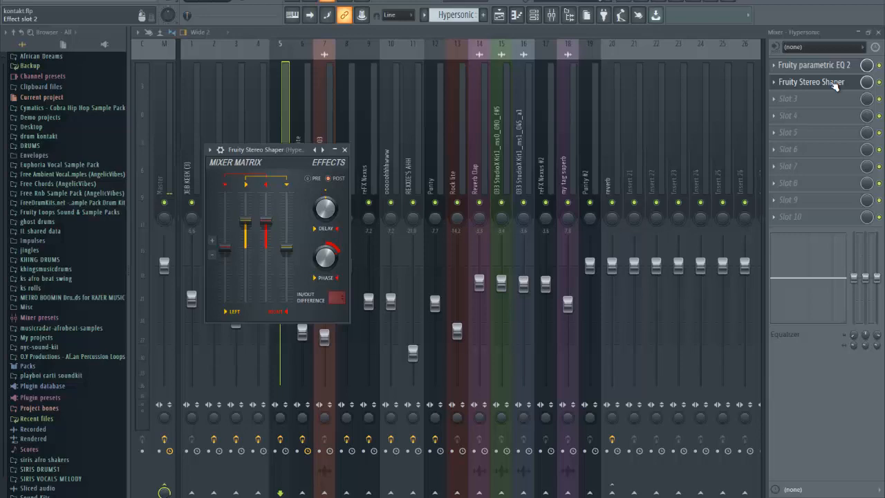
click(344, 149)
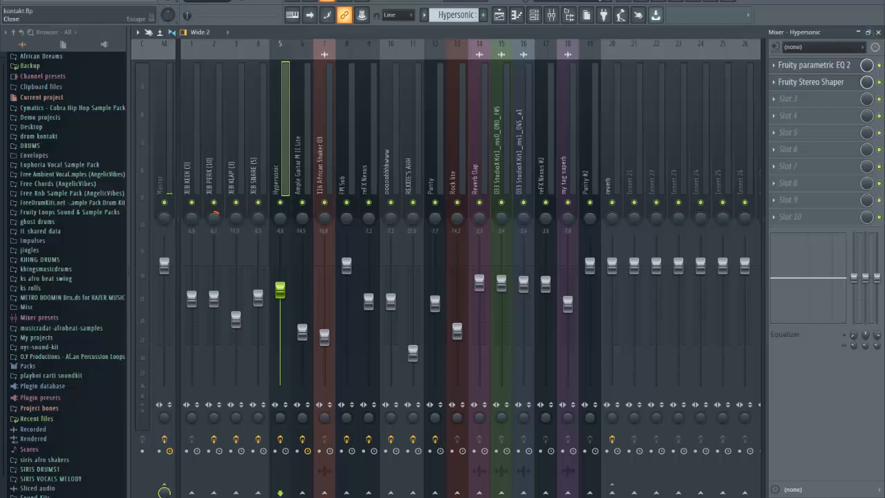
click(879, 33)
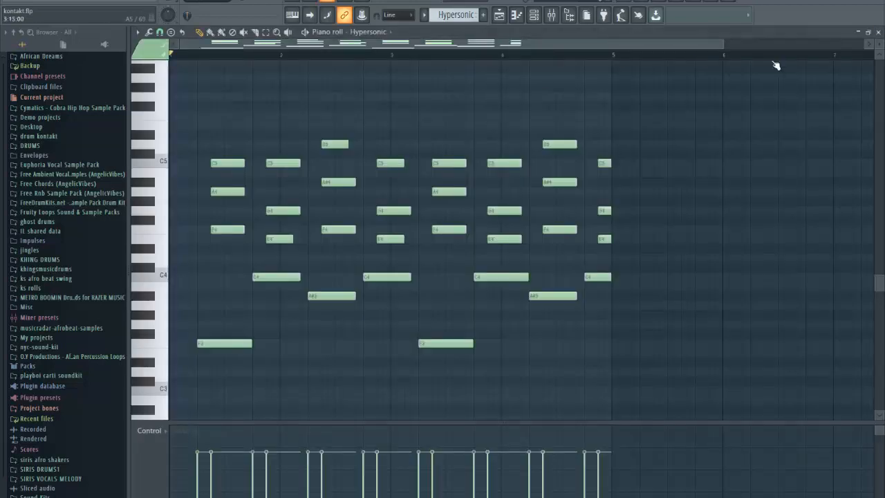
click(879, 33)
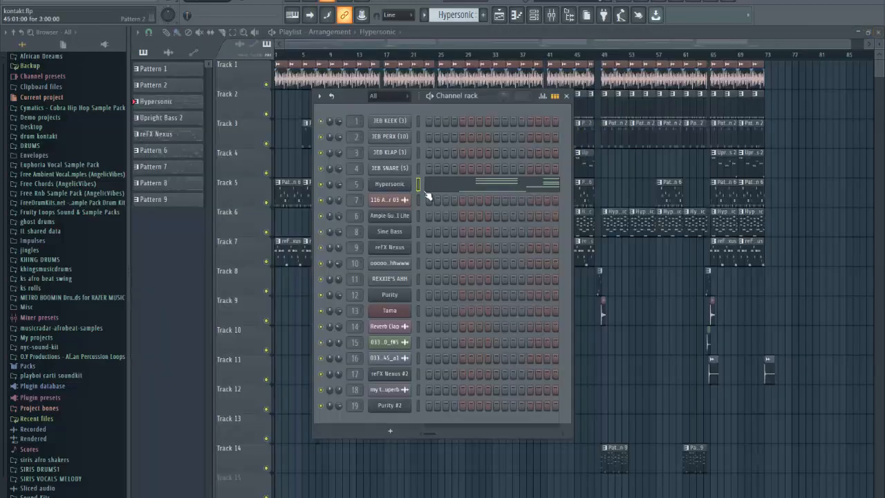
click(463, 43)
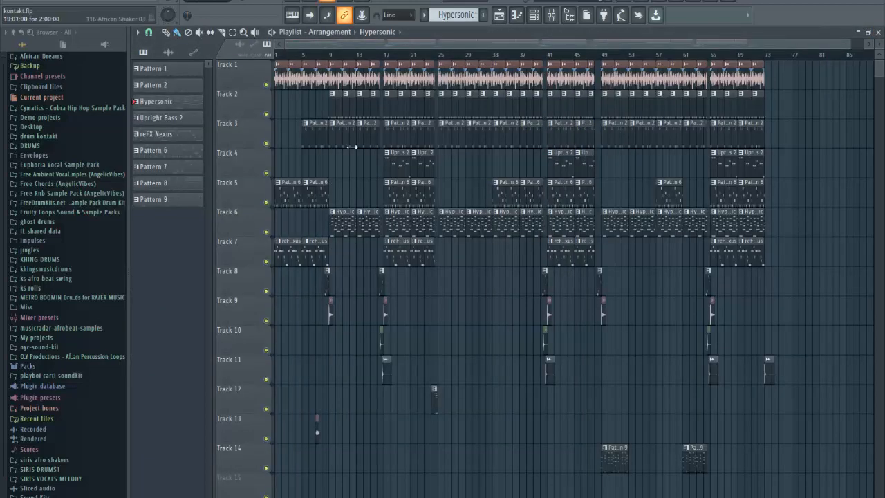
Select Pattern 6 on Track 5 and view its Ample Guitar M II Lite instrument
click(316, 198)
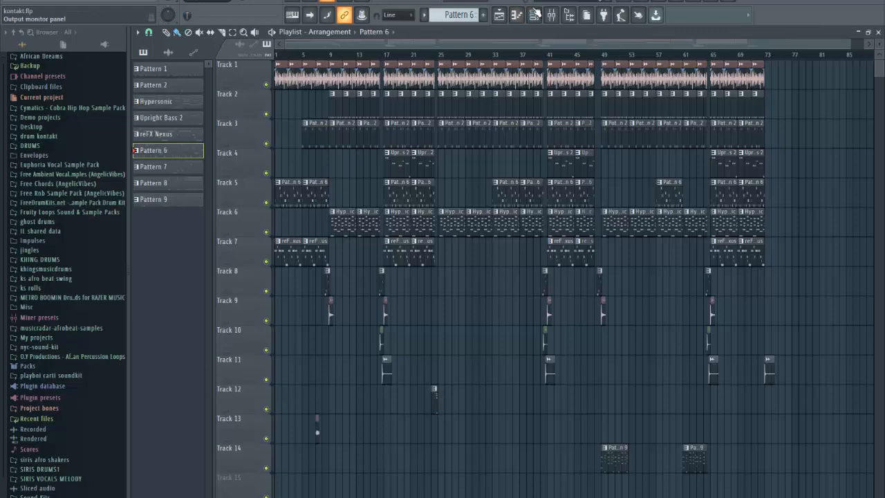
click(534, 14)
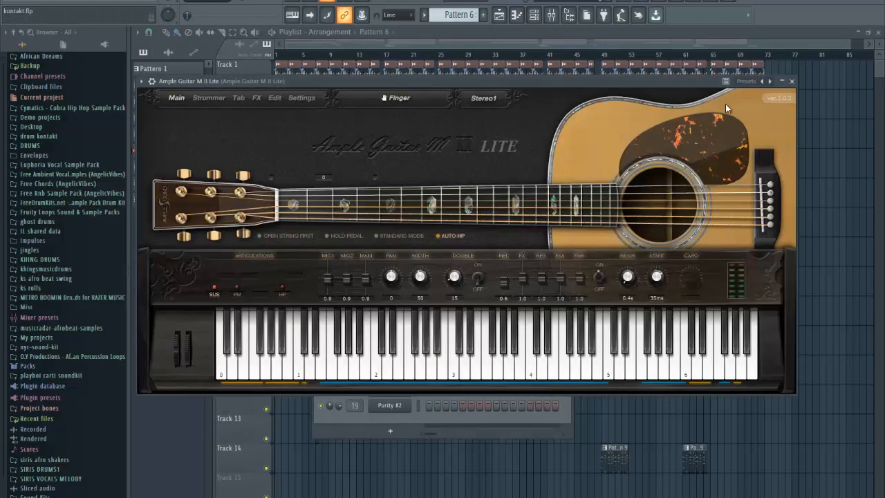
click(792, 81)
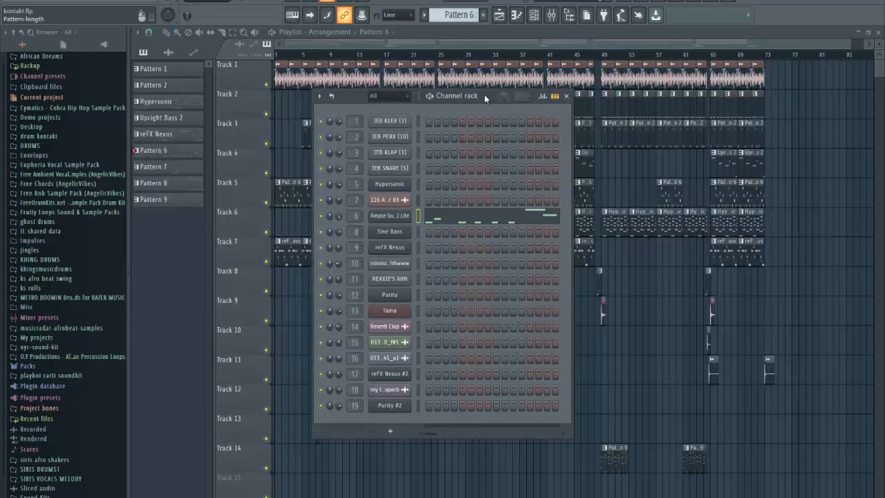
Play Pattern 6 and examine the Ample Guitar M II Lite melody in the piano roll
click(431, 96)
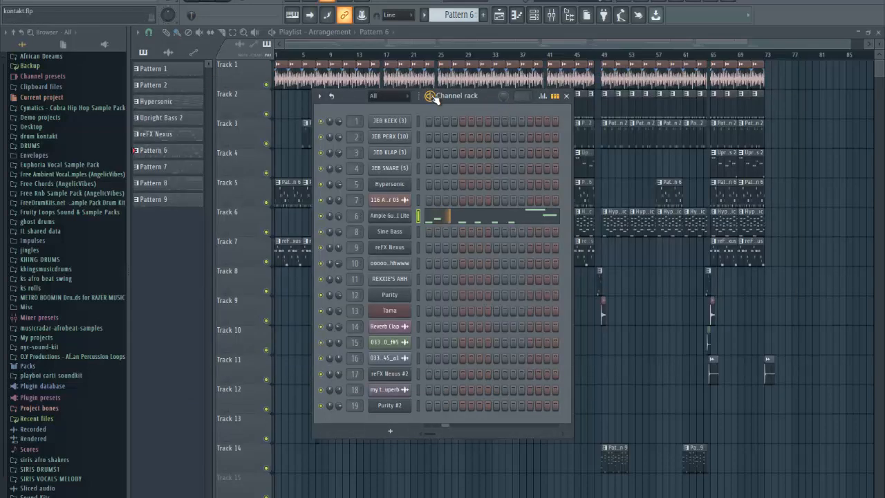
click(489, 214)
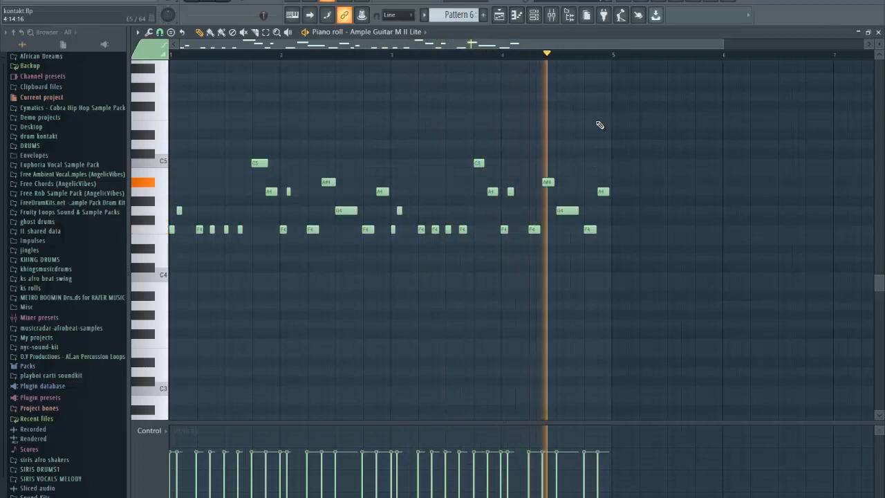
key(space)
Inspect the Fruity parametric EQ 2, Fruity Reeverb 2 and JJP-Guitars Stereo effects on the Ample Guitar mixer track
click(559, 22)
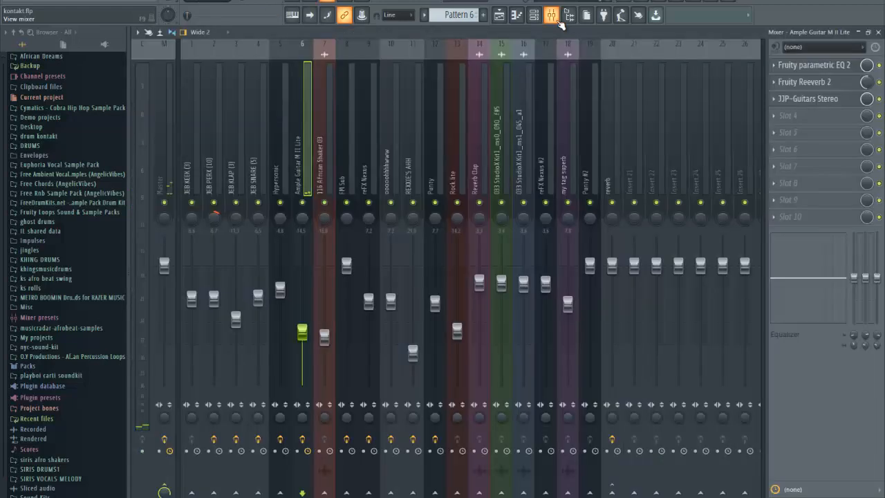
click(817, 66)
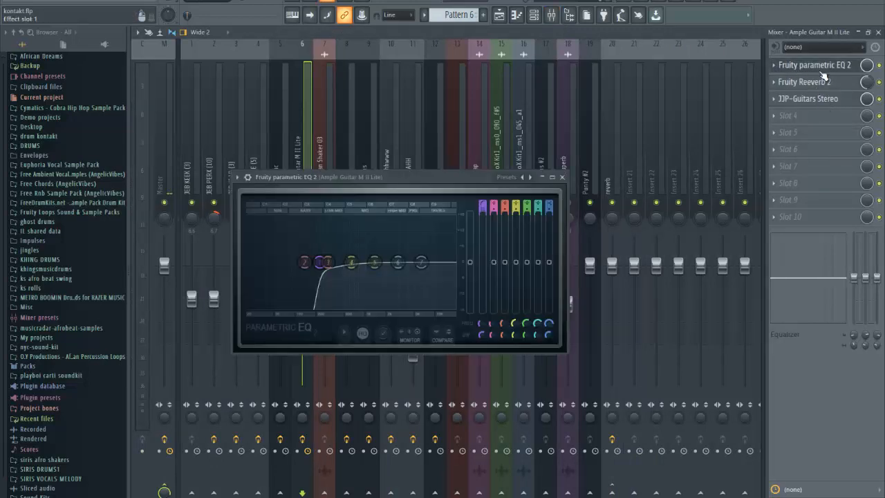
click(562, 177)
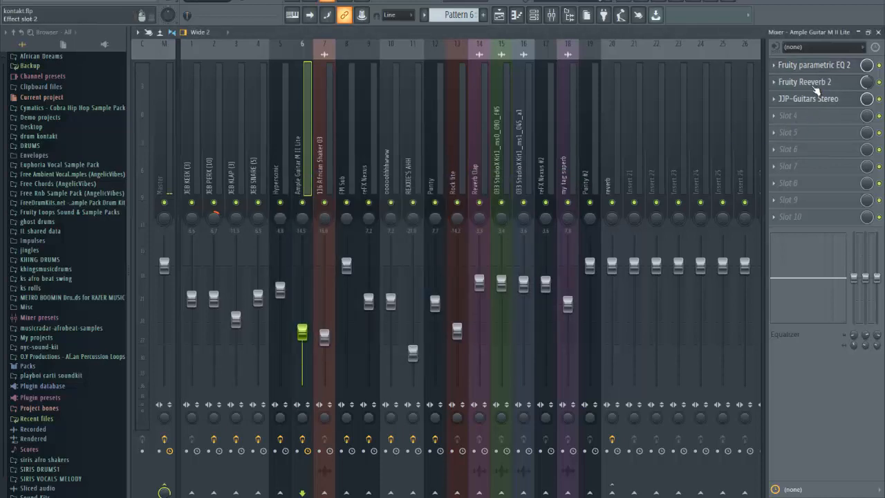
click(815, 82)
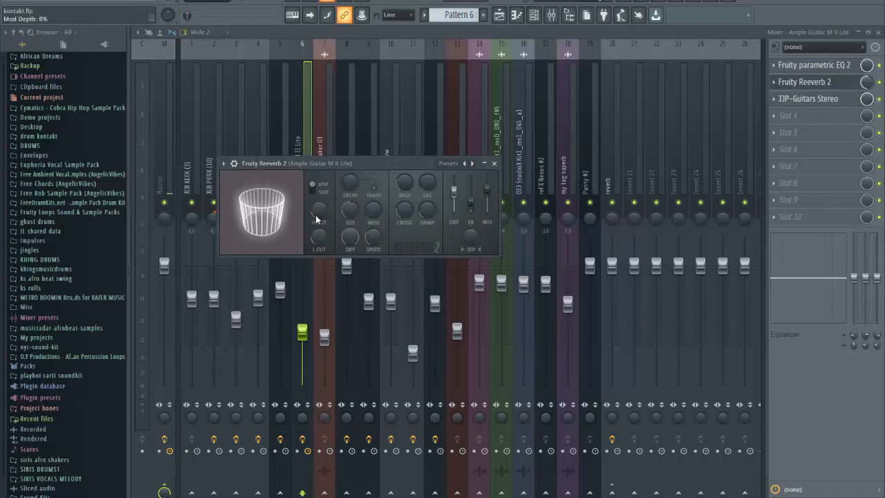
click(494, 164)
click(808, 99)
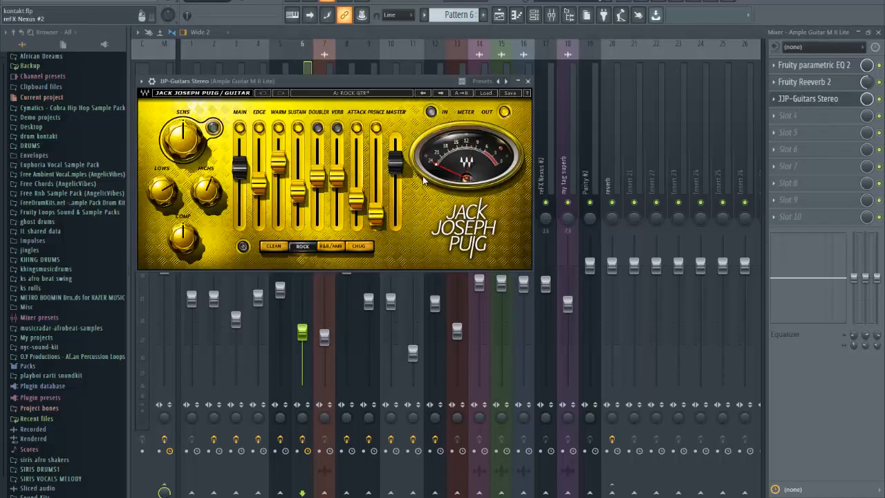
click(528, 81)
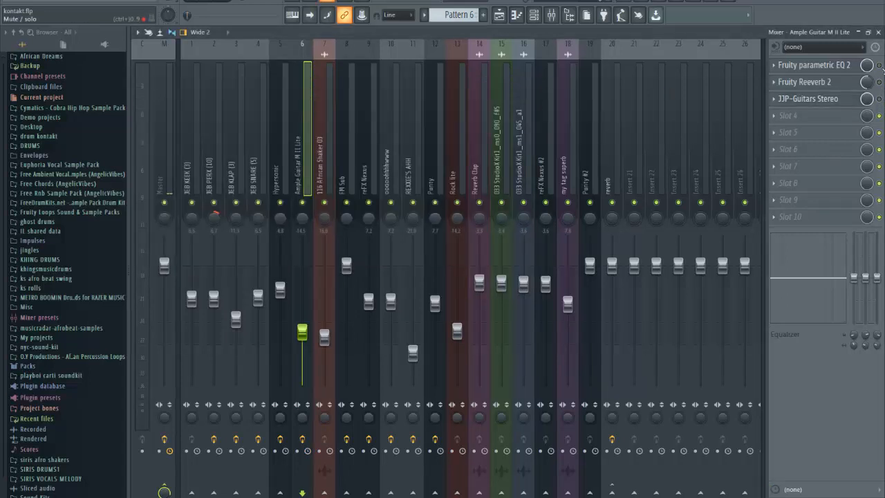
Play the guitar pattern to compare its sound with the three mixer effects bypassed and enabled, and return to the playlist
key(space)
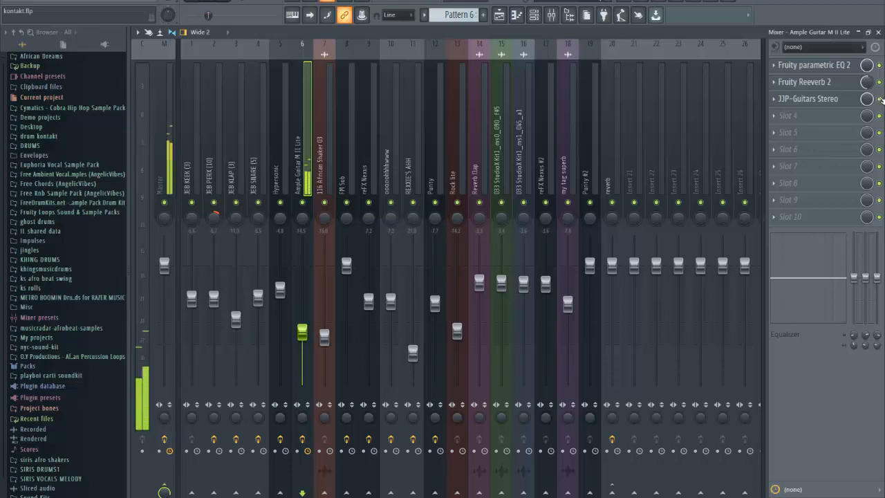
click(878, 32)
click(877, 32)
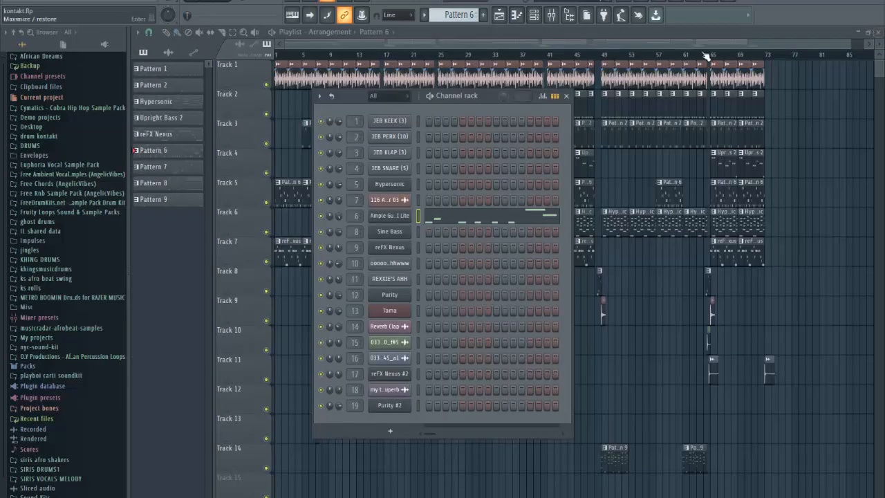
key(F6)
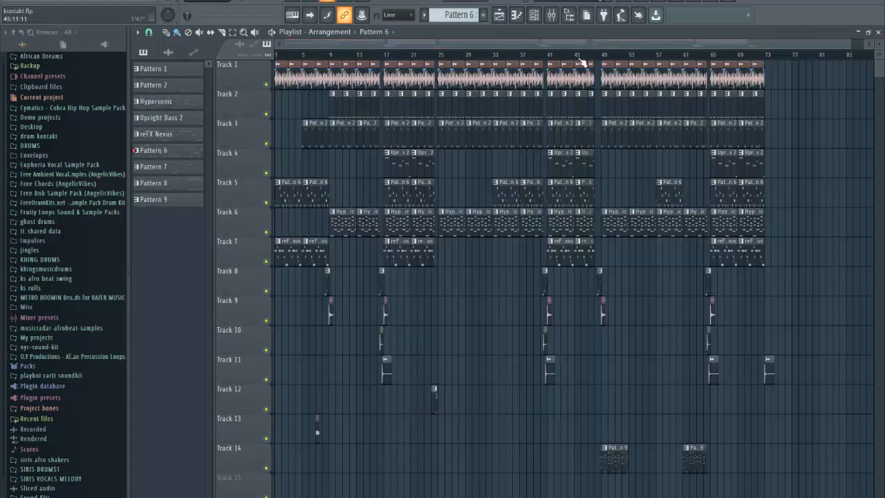
Select Pattern 1 on Track 2 and show its drum steps in the channel rack
click(351, 104)
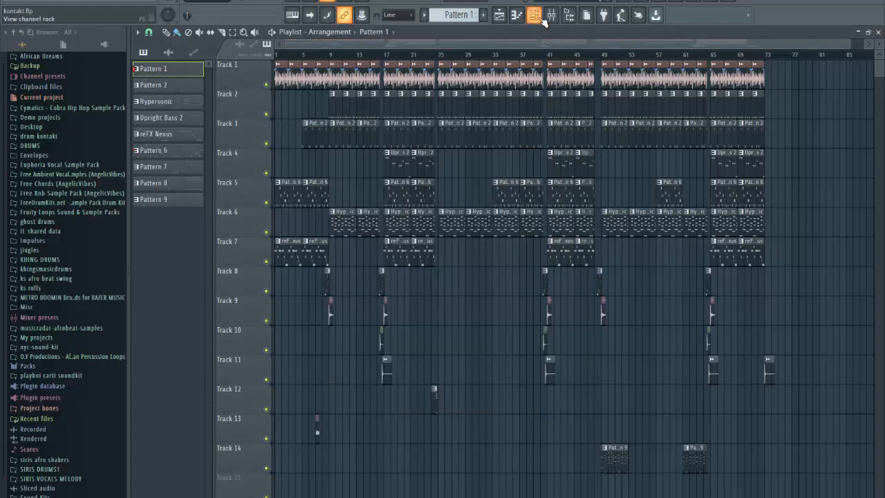
click(534, 15)
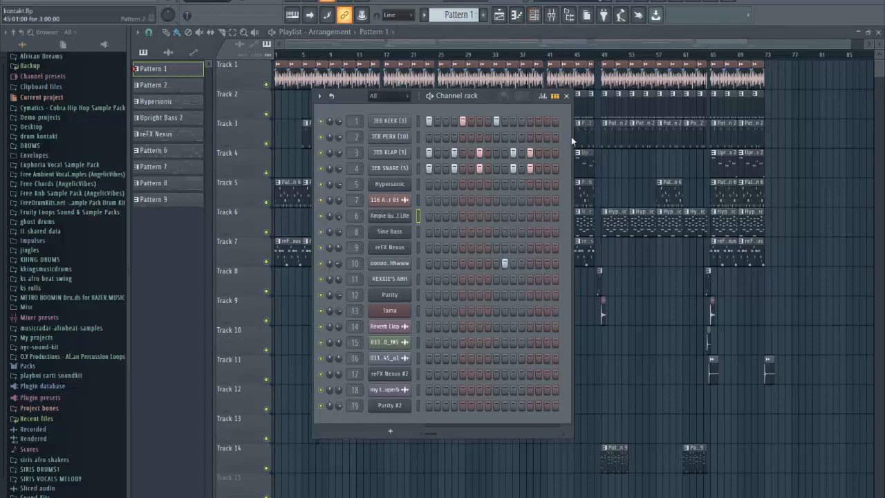
drag(574, 137, 705, 143)
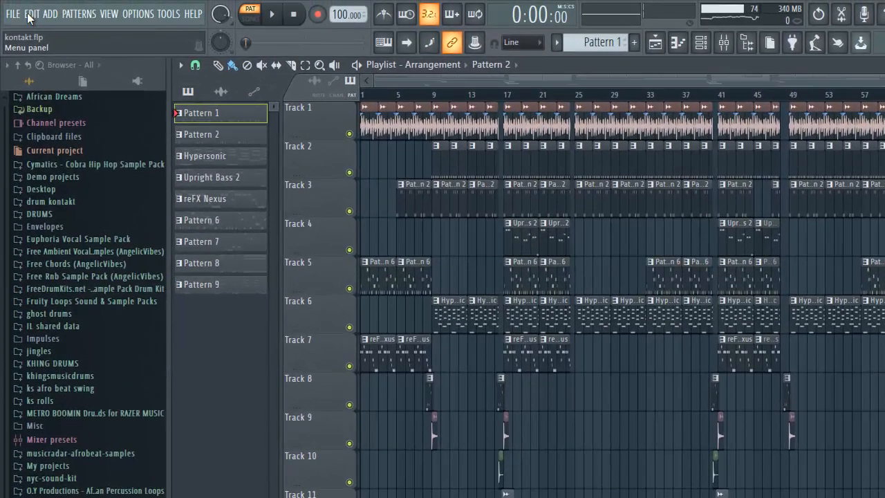
click(30, 7)
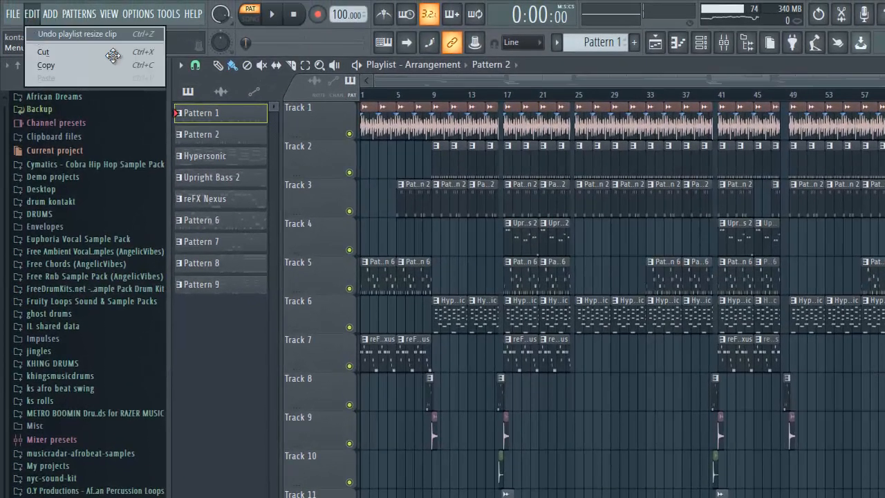
click(65, 27)
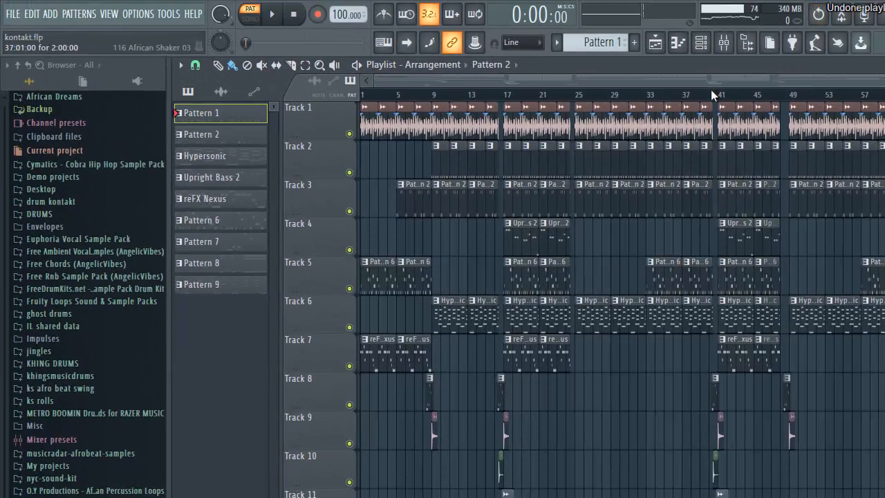
Reopen the channel rack to examine Pattern 1's drum channels
click(701, 51)
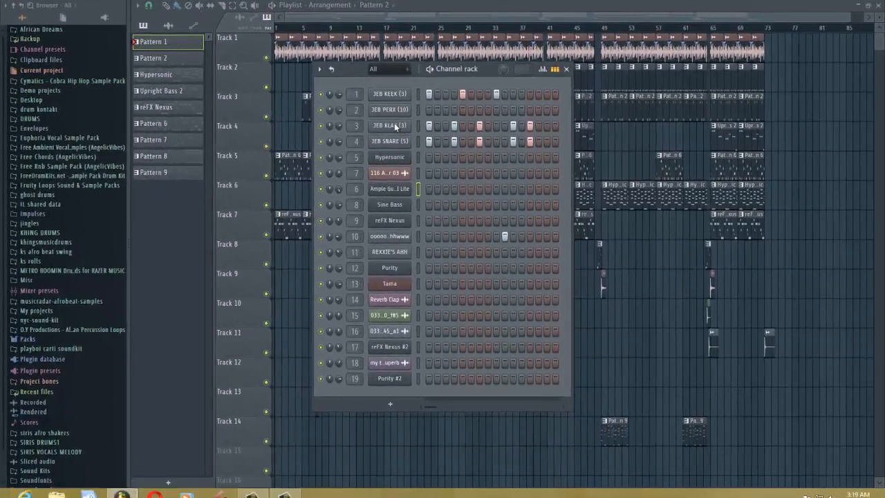
Open the JEB KLAP (3) sample settings and compare its waveform with the fade-out removed and restored
click(394, 125)
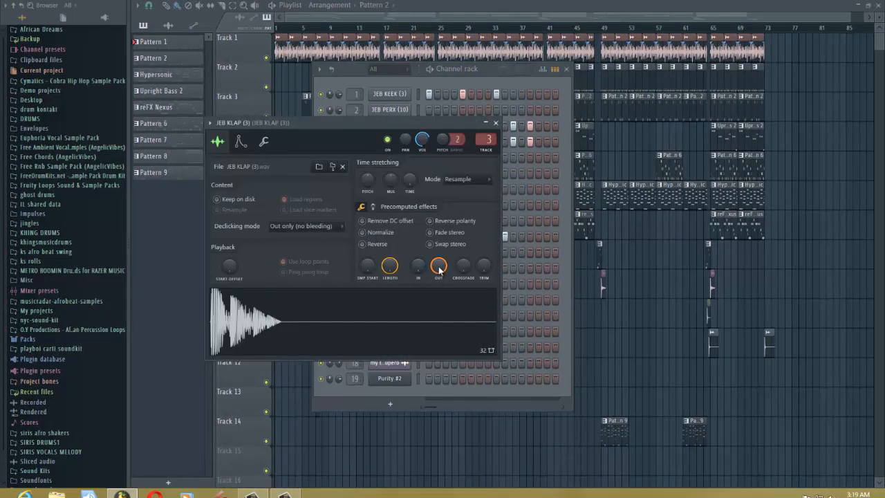
drag(439, 265, 511, 454)
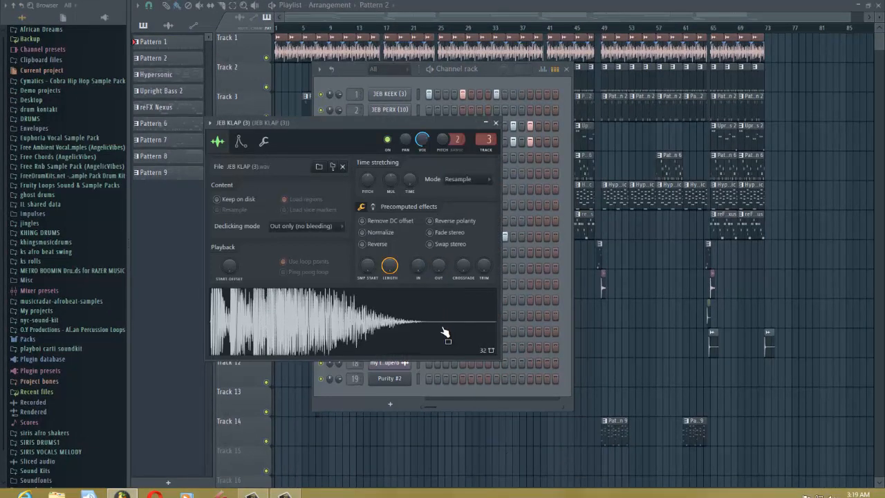
drag(437, 269, 444, 14)
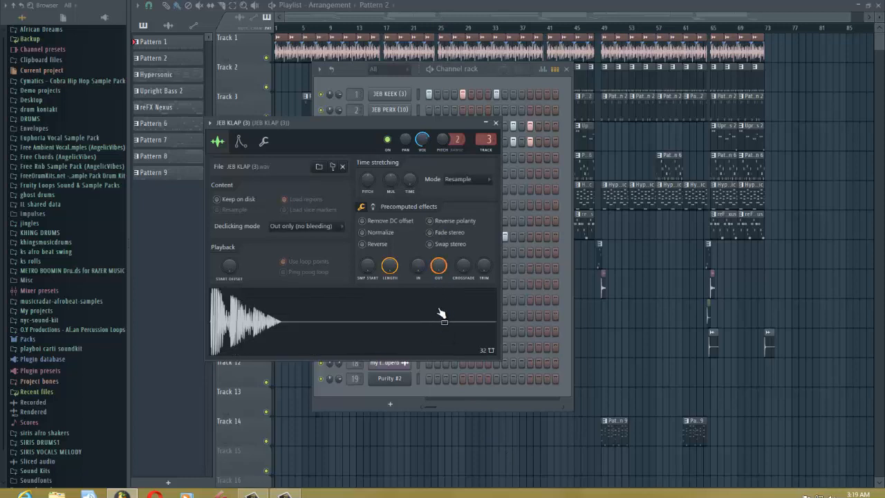
click(496, 123)
View the JEB SNARE (5) sample settings, and widen the channel rack to show more of Pattern 1's steps
click(390, 142)
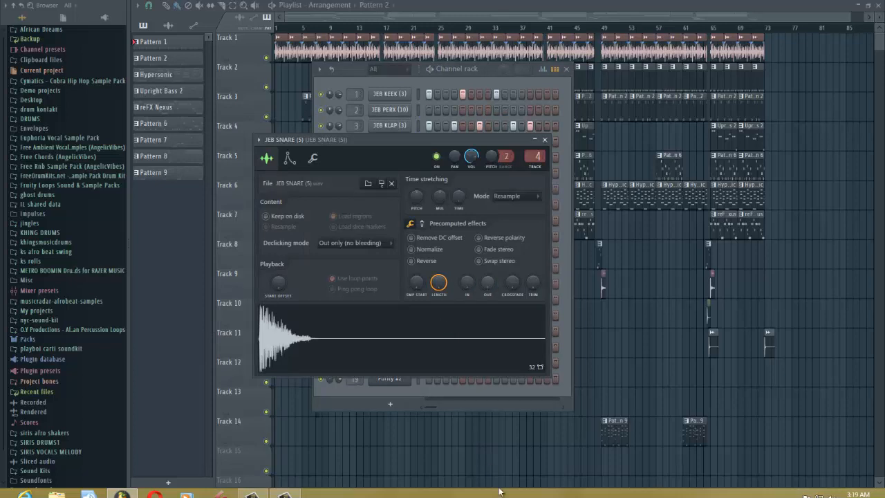
click(545, 141)
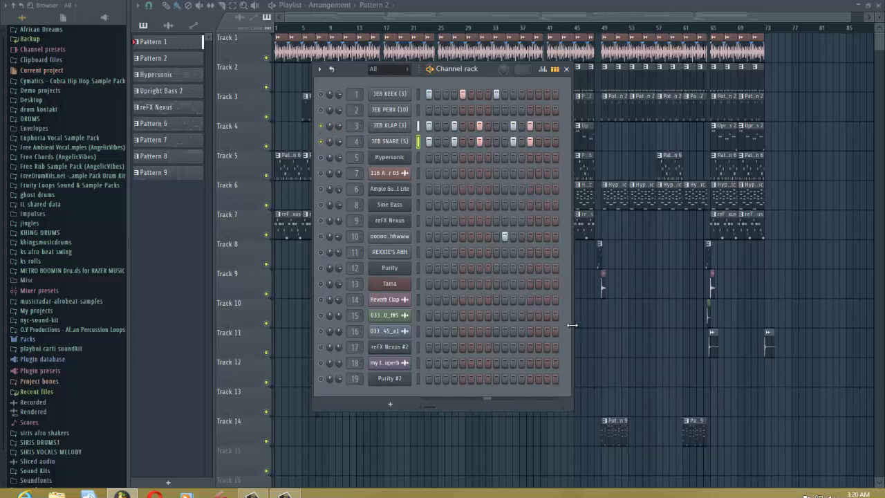
drag(572, 325, 773, 323)
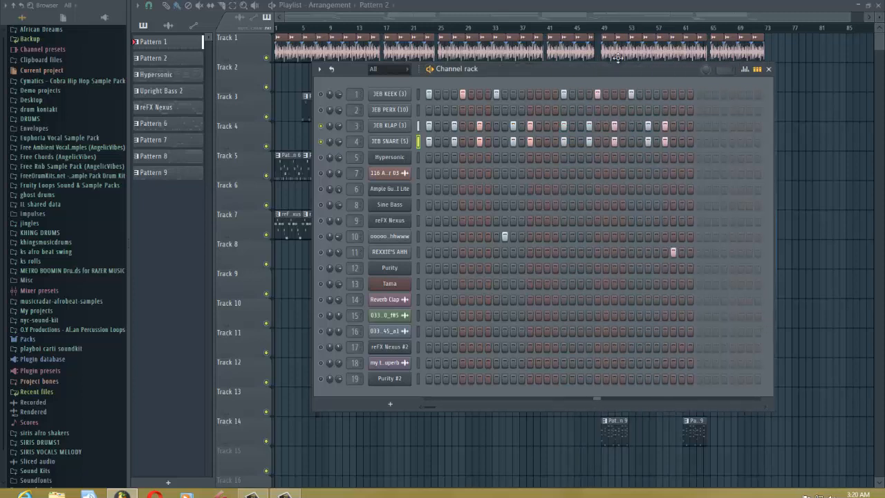
Inspect the Fruity parametric EQ 2 on the JEB KLAP (3) and JEB SNARE (5) mixer tracks
key(F9)
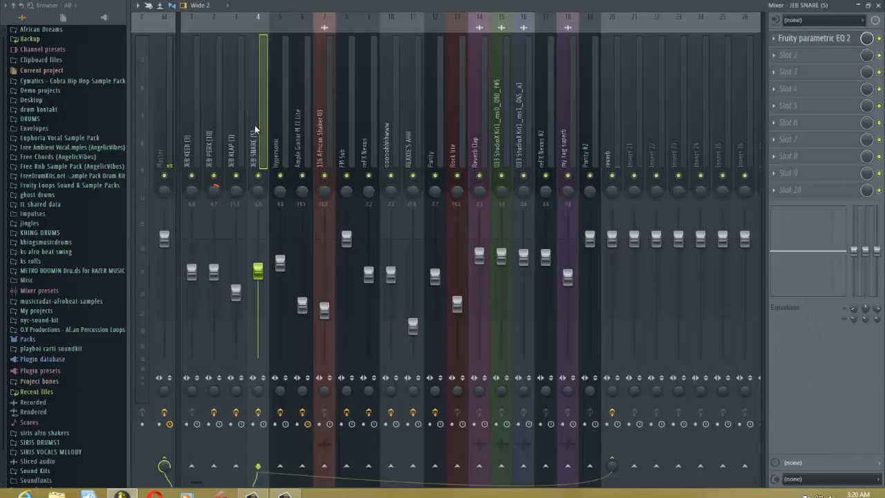
click(240, 131)
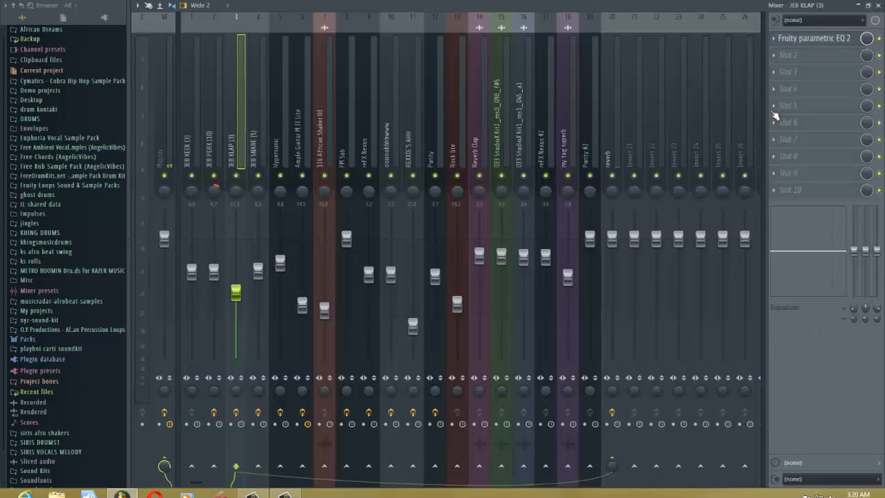
click(804, 40)
click(804, 39)
click(247, 157)
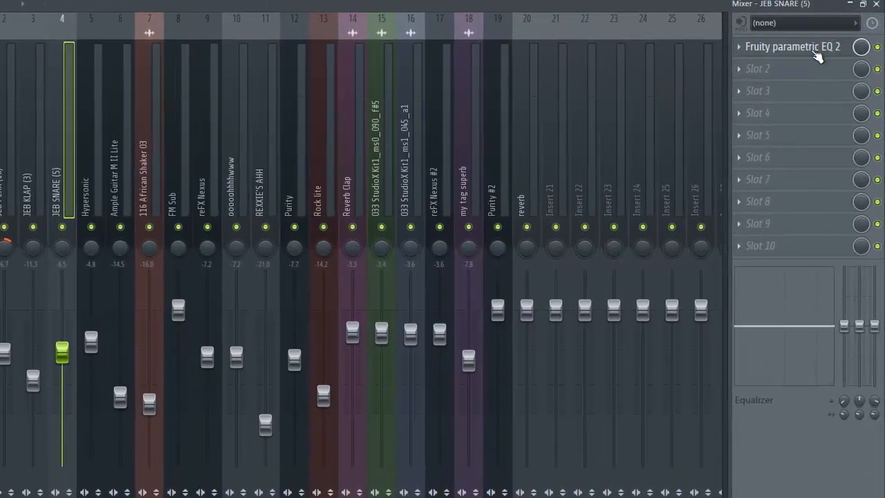
click(820, 47)
click(819, 47)
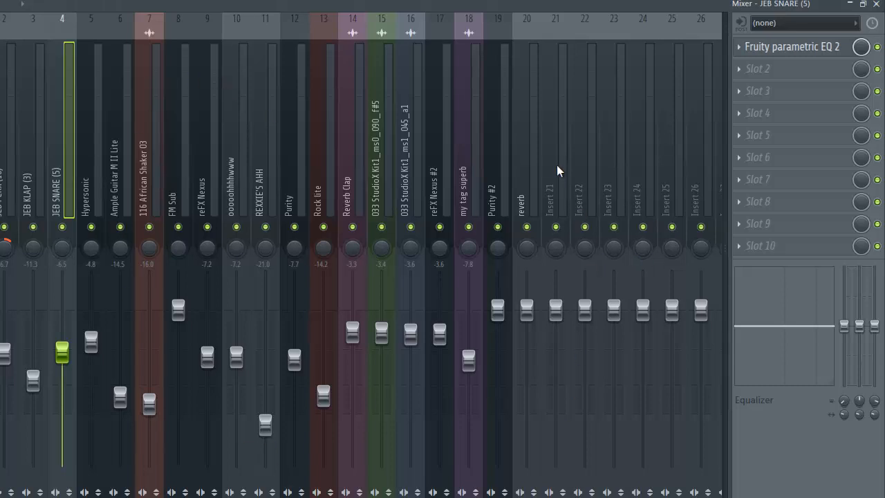
Inspect the Fruity Reeverb 2 on the reverb mixer track and review the routing of the JEB KLAP (3) and JEB SNARE (5) tracks
click(533, 175)
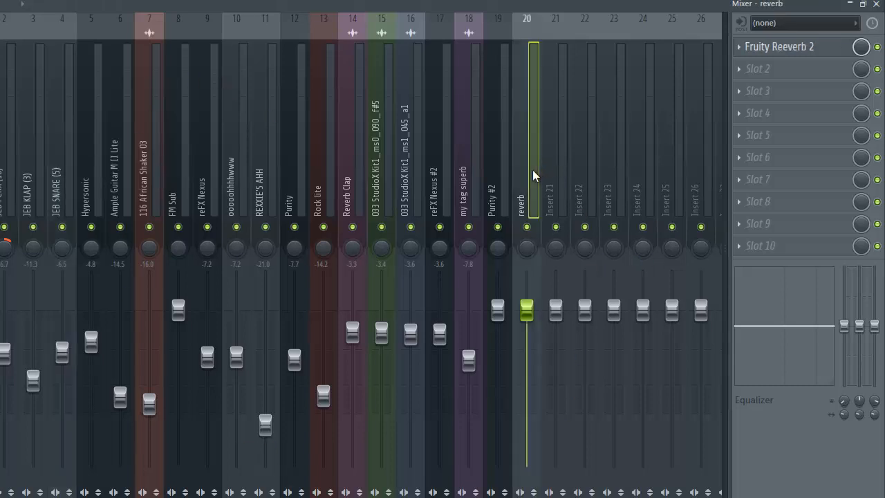
click(818, 49)
click(818, 49)
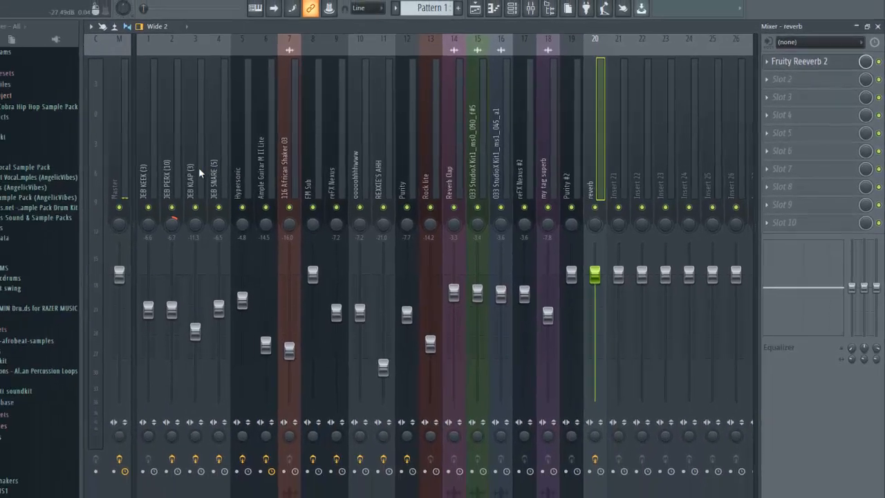
click(31, 182)
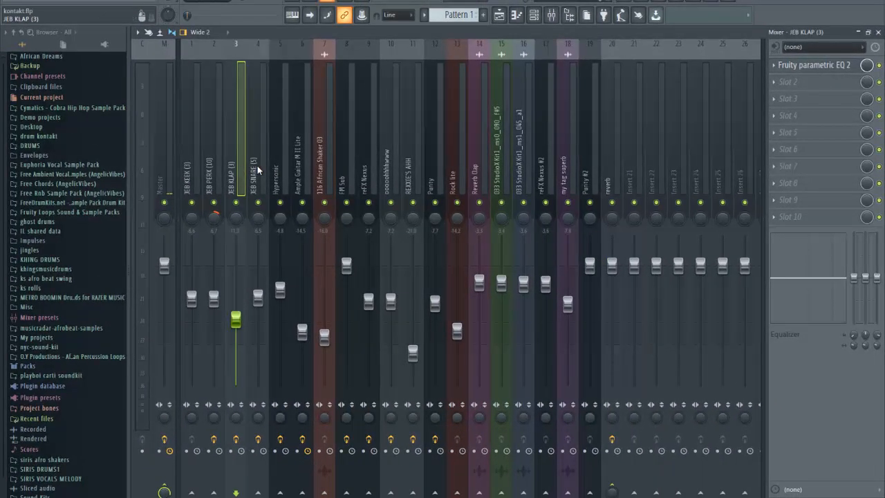
click(257, 165)
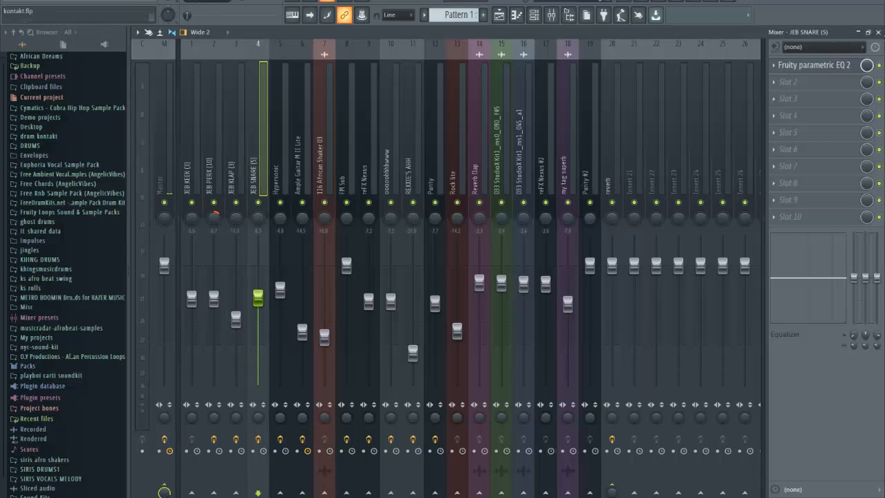
click(880, 33)
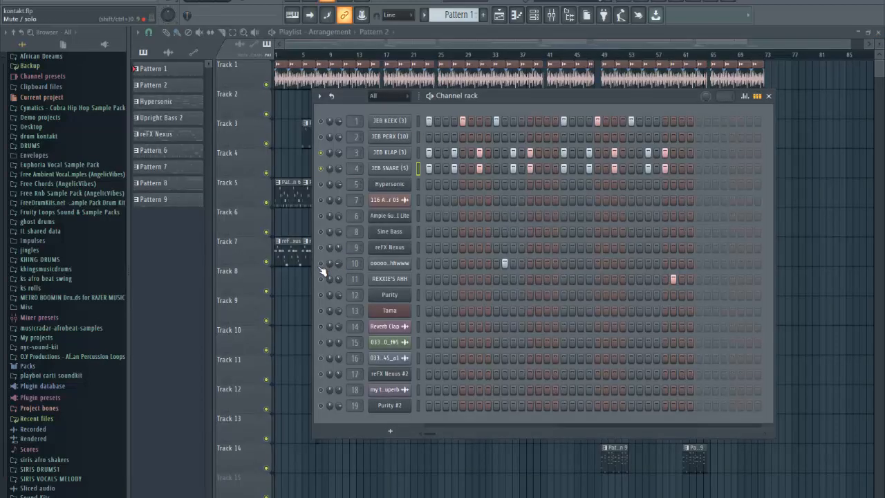
Select Pattern 2 on Track 3 and view the sample settings of its JEB PERX (10) channel
click(471, 44)
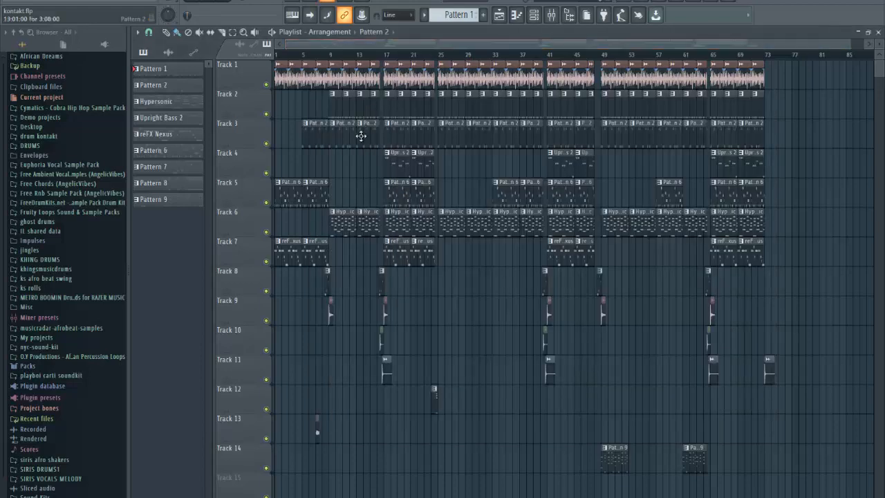
click(351, 132)
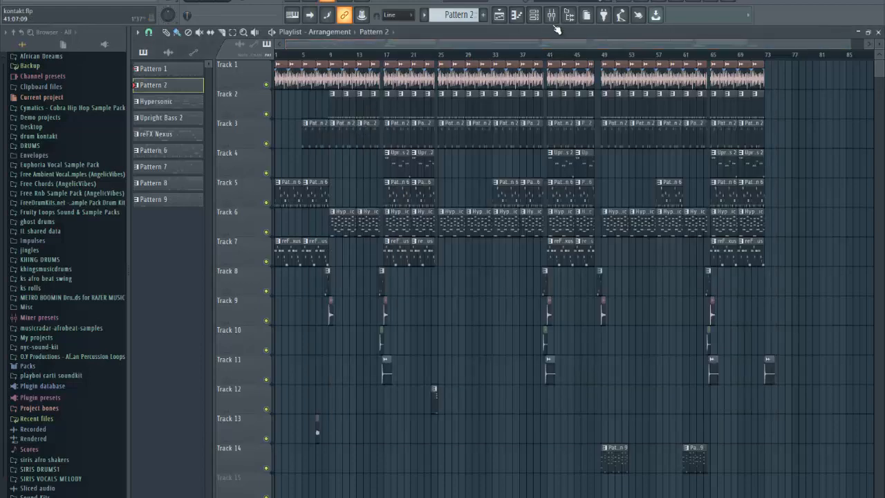
click(534, 15)
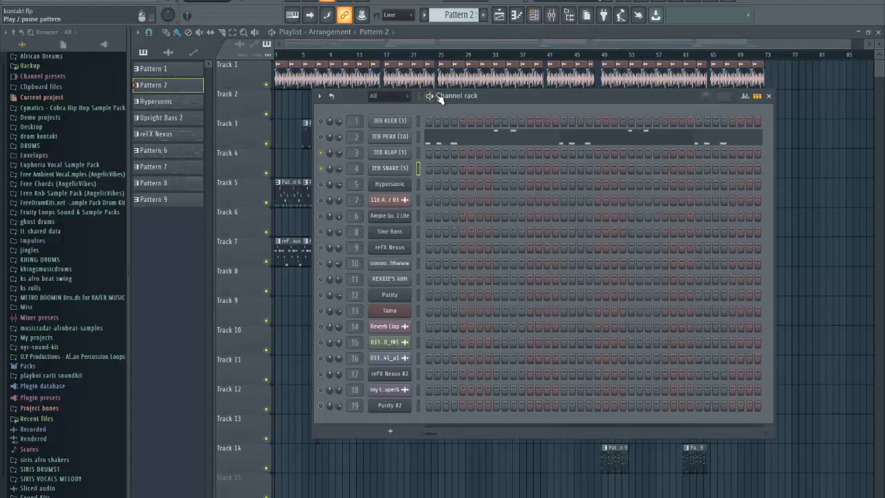
click(389, 137)
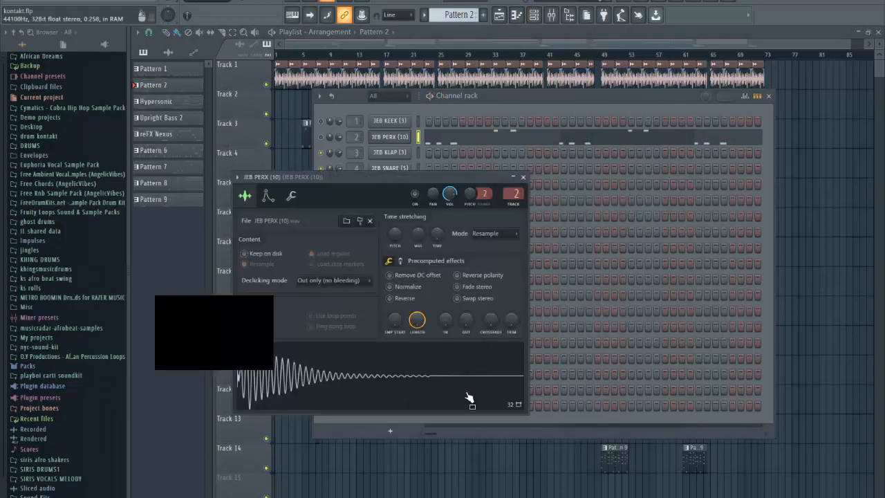
click(523, 177)
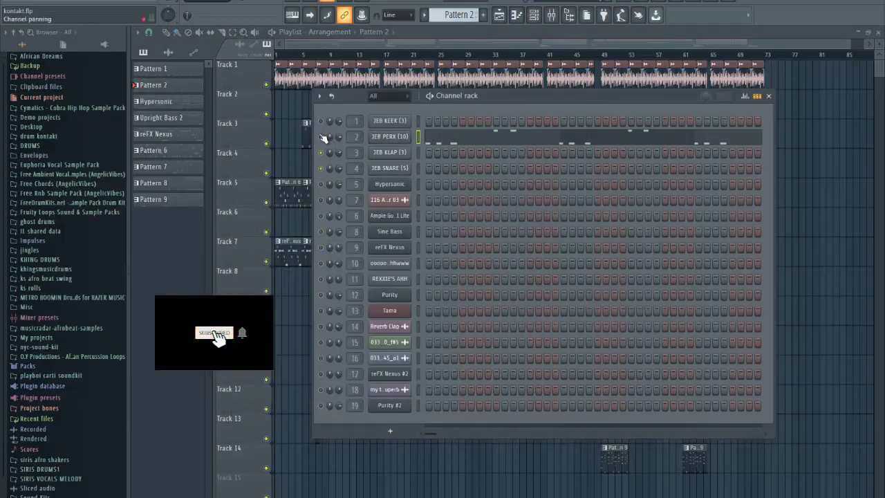
Play Pattern 2's JEB PERX (10) notes in the piano roll and inspect the Fruity parametric EQ 2 on its mixer track
click(447, 139)
key(space)
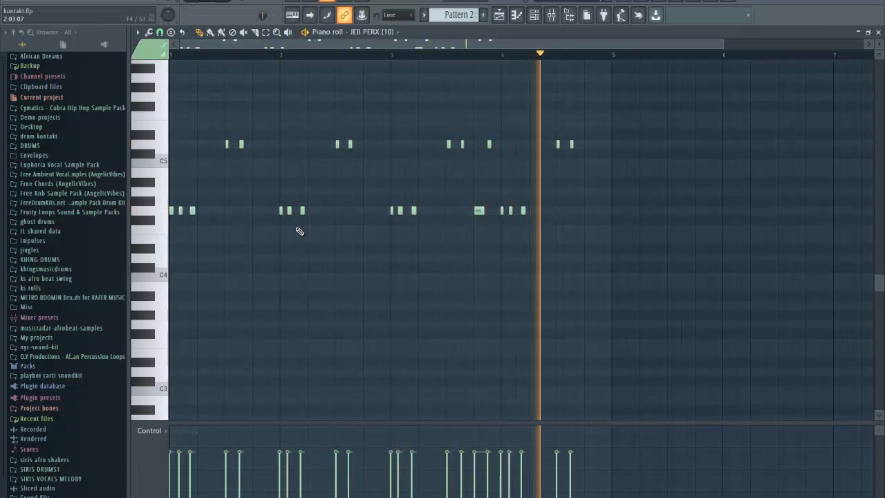
click(551, 15)
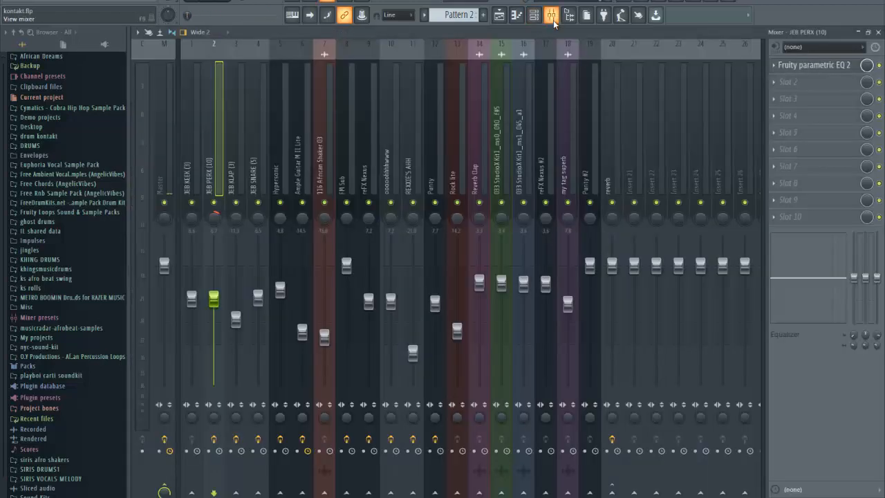
click(831, 70)
click(831, 71)
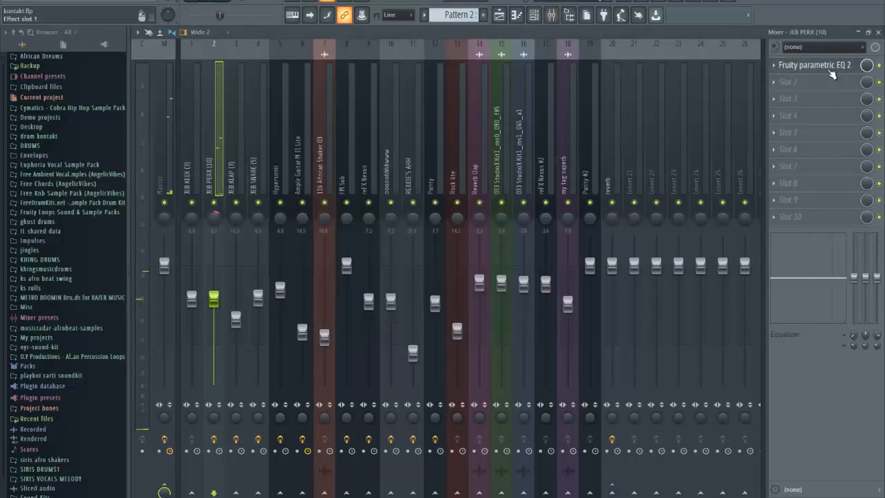
click(878, 33)
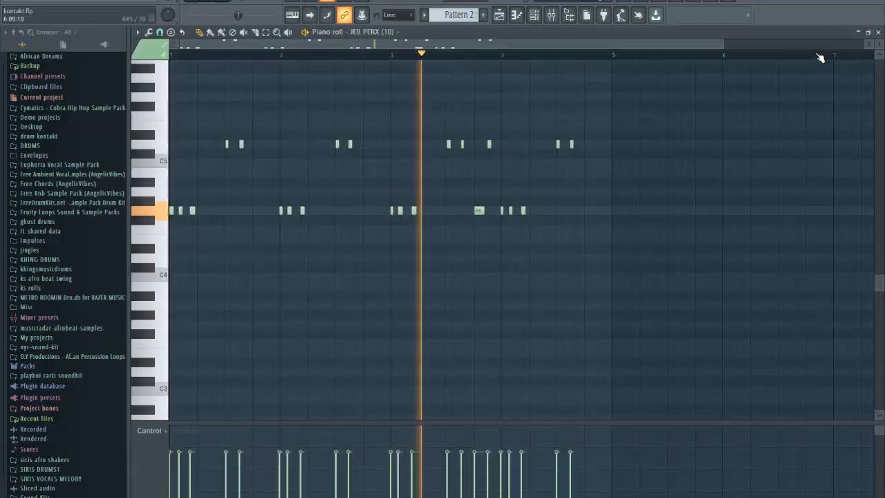
click(879, 32)
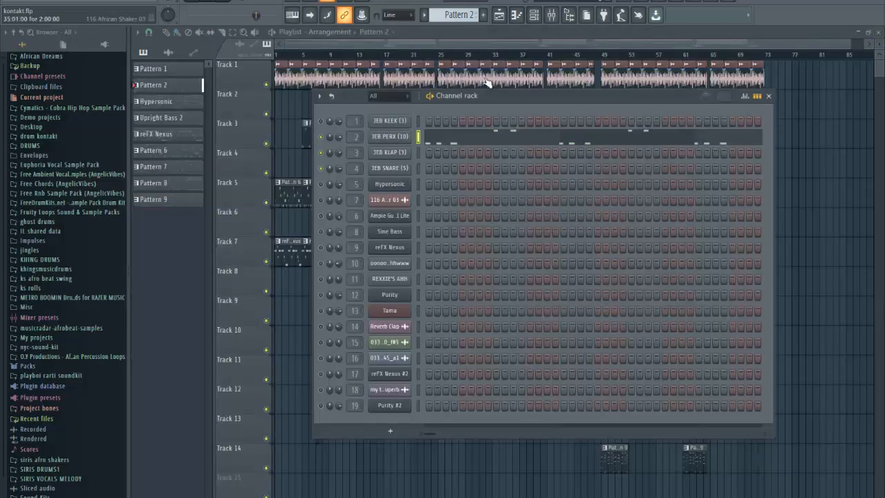
Move the channel rack below the playlist's upper tracks, and select Pattern 1 on Track 2 to show its steps
key(F6)
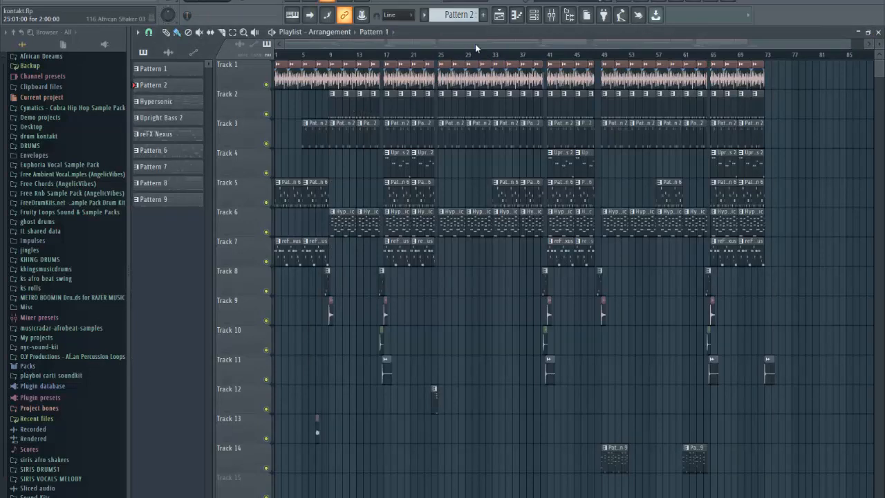
click(537, 15)
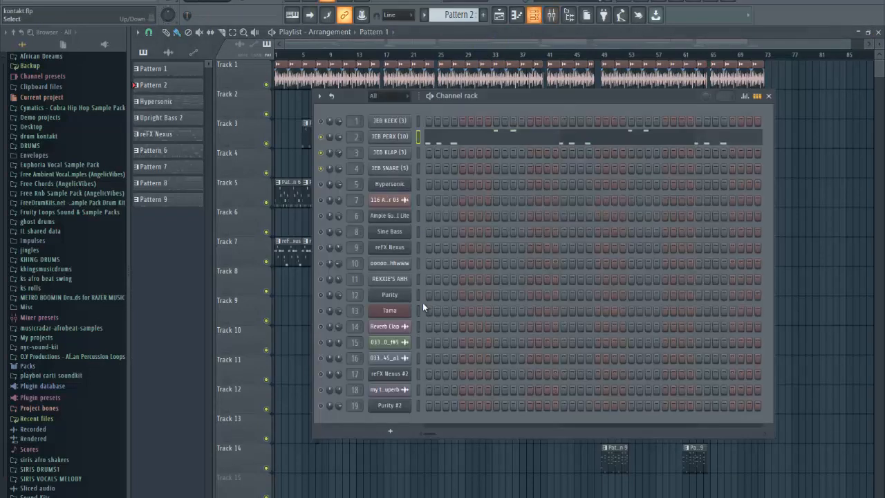
drag(471, 96, 466, 139)
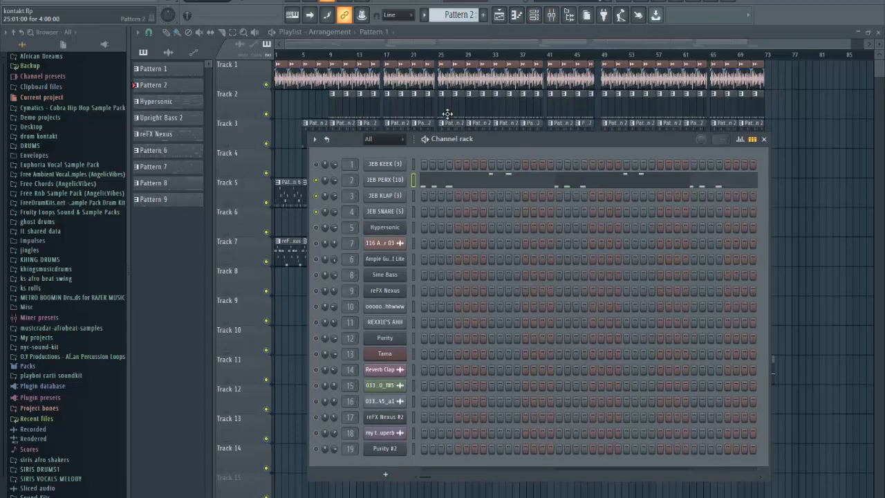
click(458, 111)
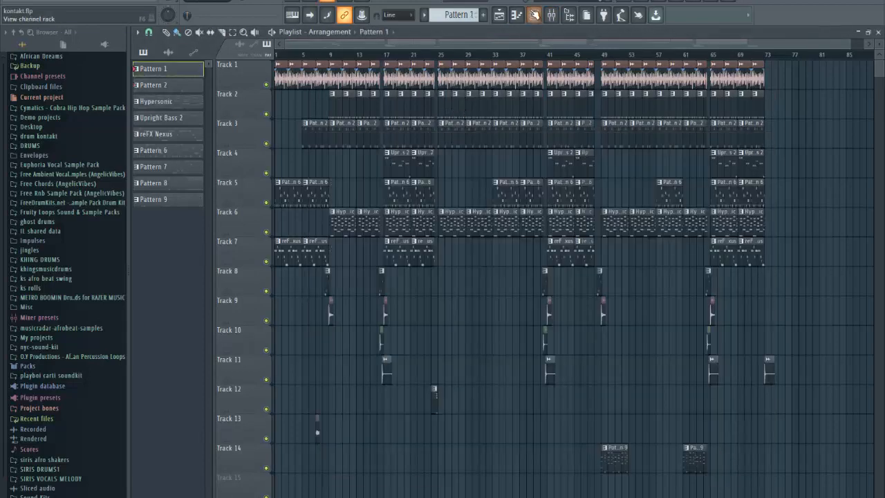
click(534, 16)
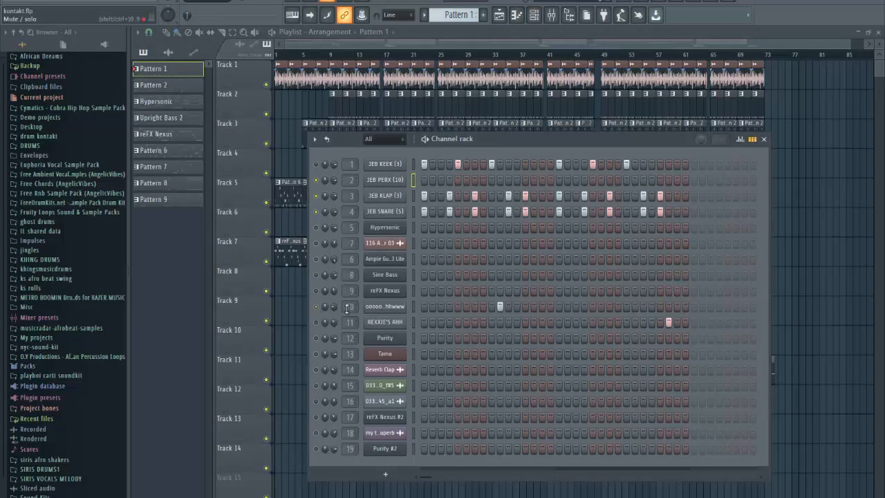
Open the sample settings of channel 10 and compare its waveform with Reverse disabled and enabled
click(385, 307)
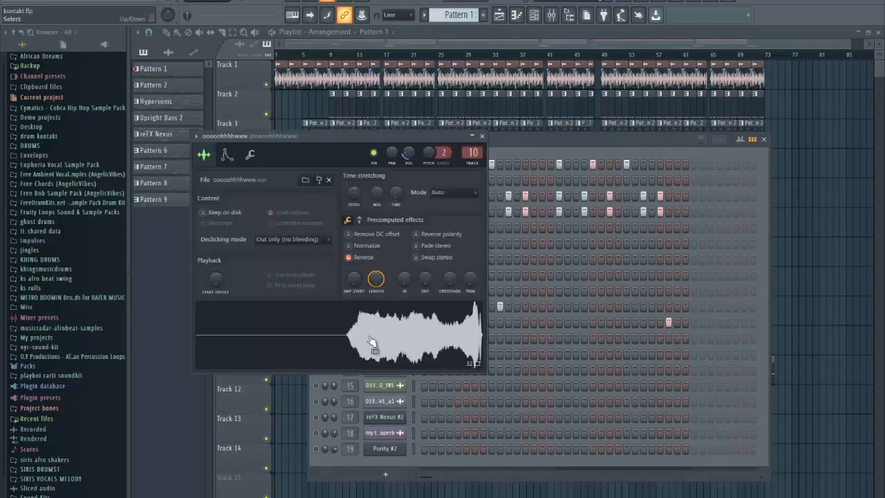
click(359, 258)
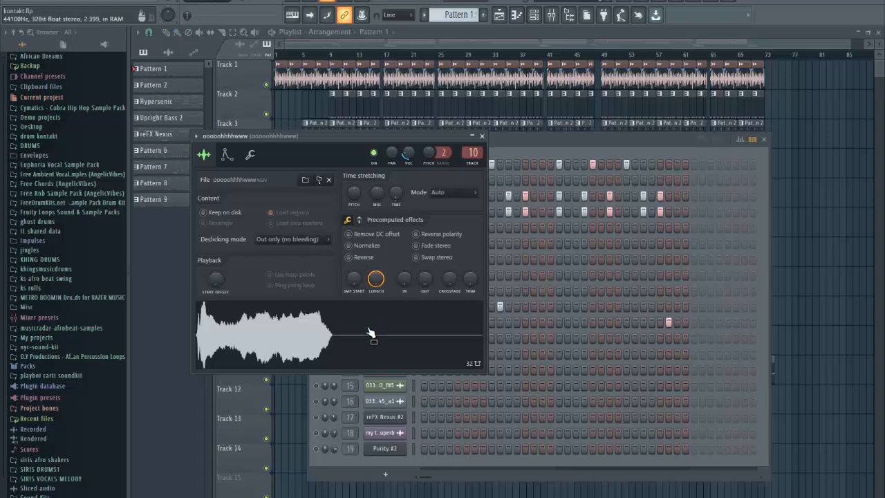
click(361, 258)
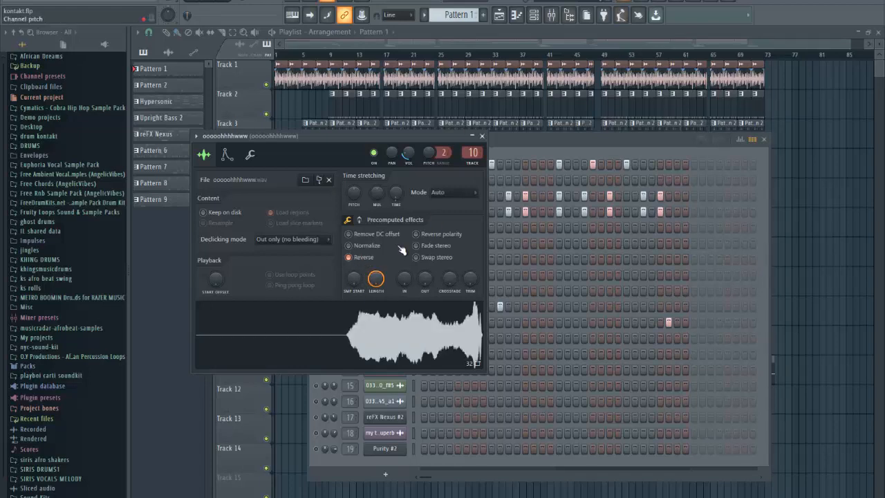
Inspect the Fruity parametric EQ 2 on mixer track 10
click(552, 15)
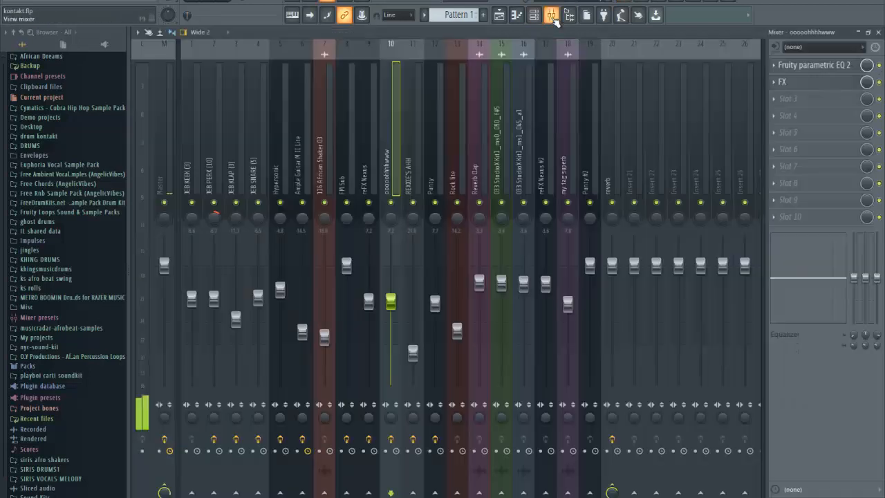
click(815, 65)
click(816, 65)
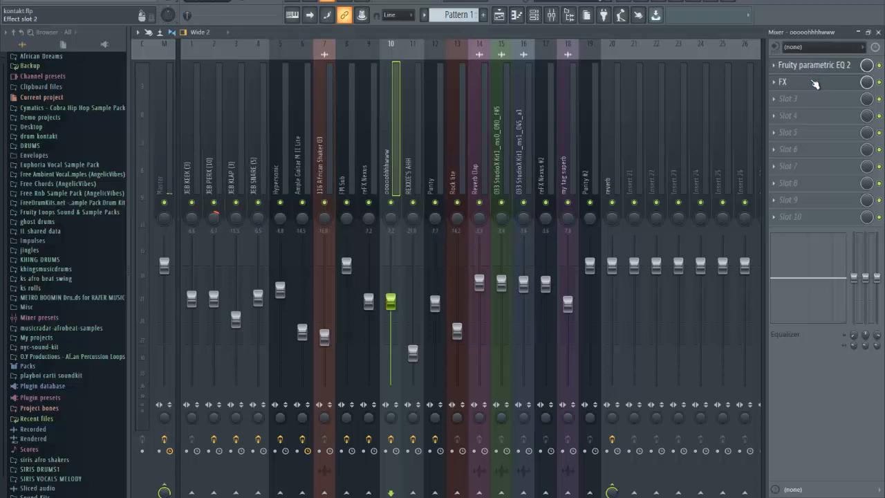
Inspect the FX Effector plugin on mixer track 10, and close the plugin and the mixer
click(815, 82)
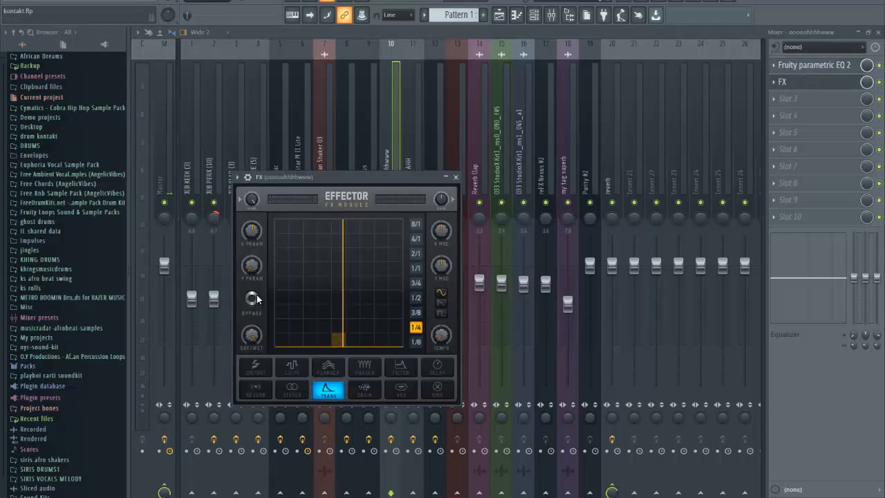
click(456, 177)
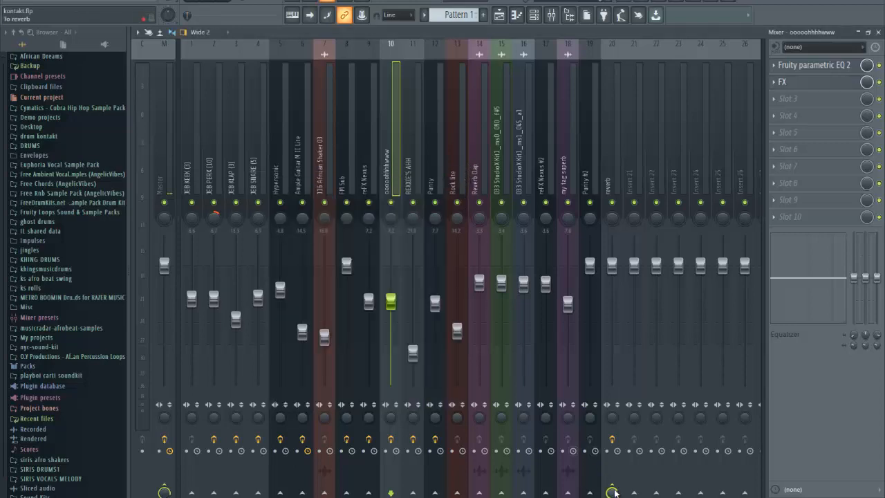
click(879, 32)
Examine the sample settings and waveform of channel 11 in Pattern 1's channel rack
click(482, 136)
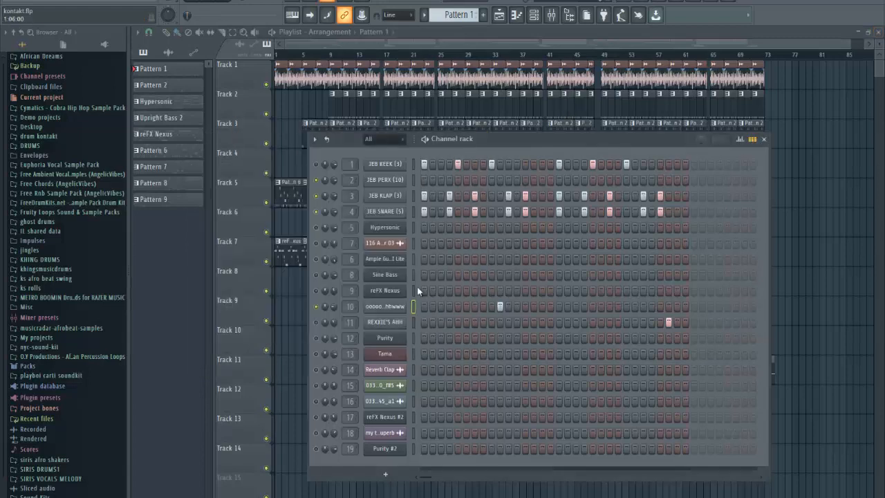
click(387, 325)
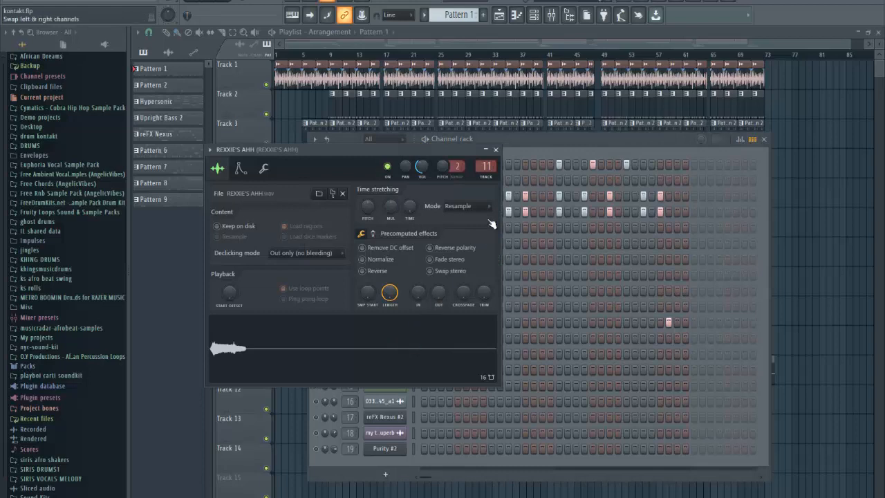
click(498, 152)
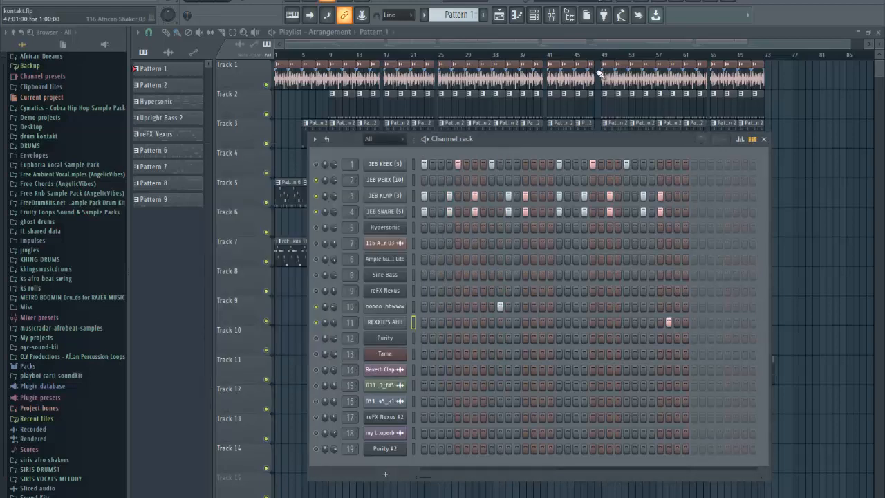
Inspect the Hardcore pedal effect on mixer track 11 and bypass it, returning to the channel rack
click(551, 15)
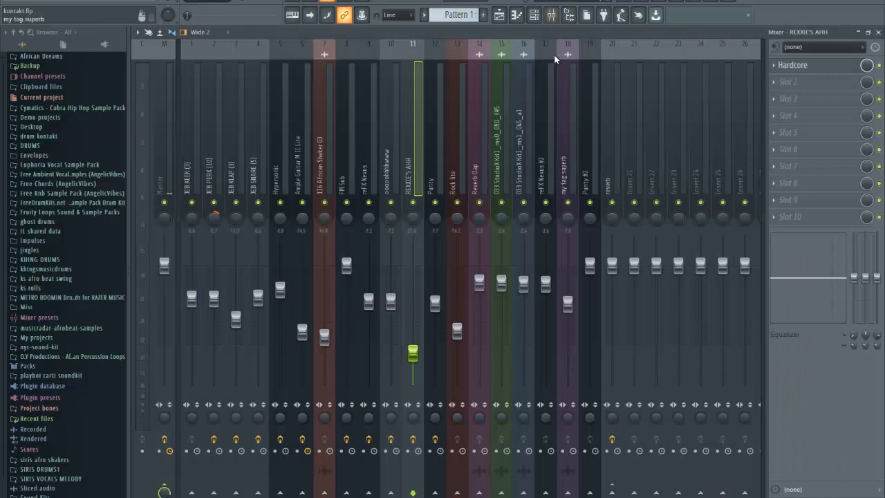
click(800, 67)
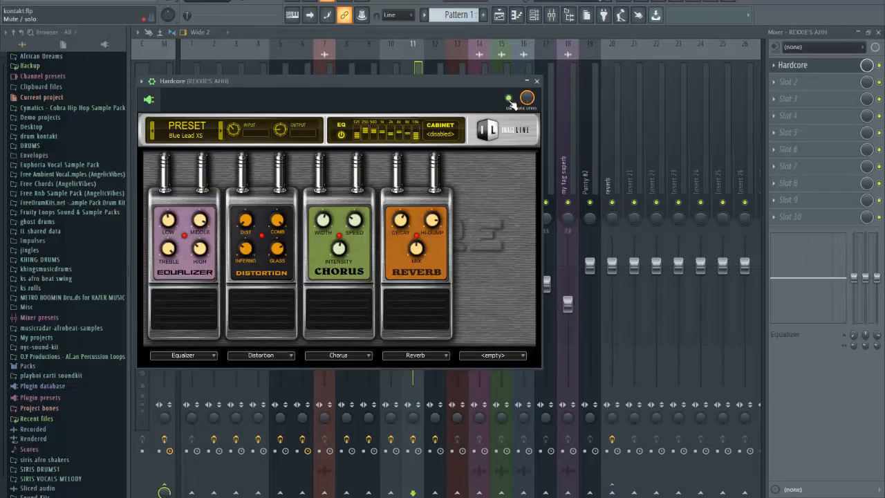
click(534, 15)
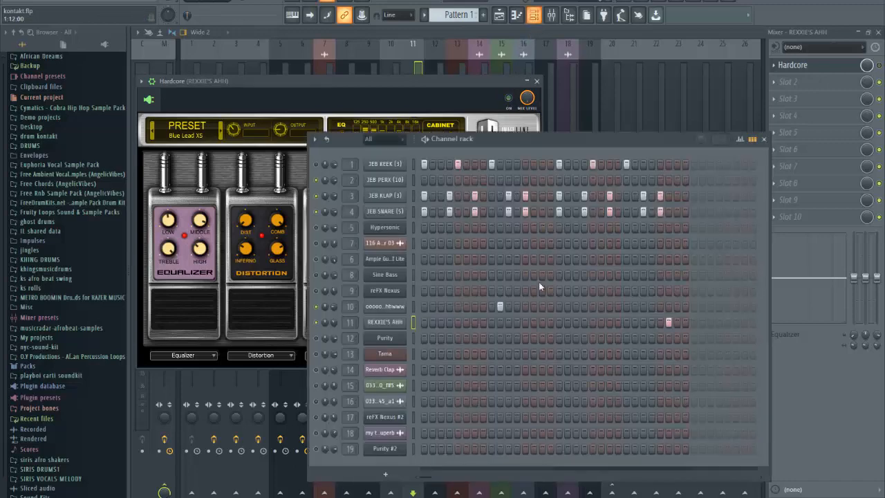
Audition channel 11's sample without Hardcore, comparing its waveform with Normalize enabled and disabled
click(395, 329)
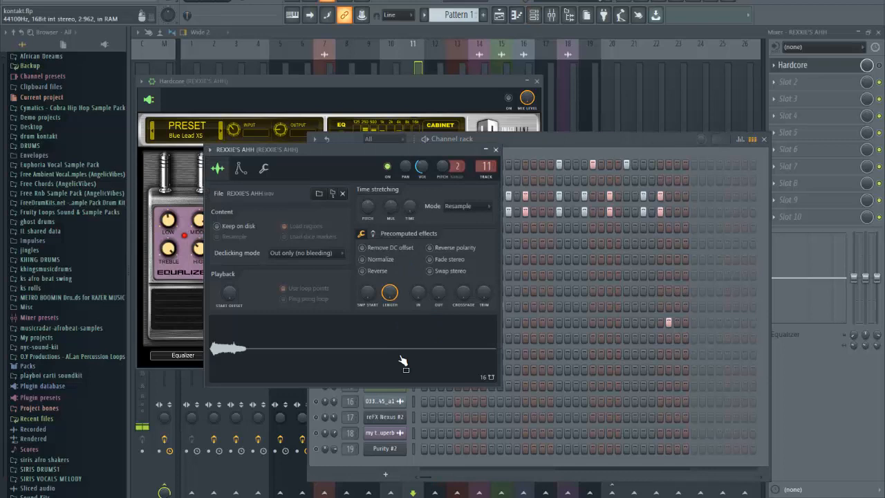
click(391, 259)
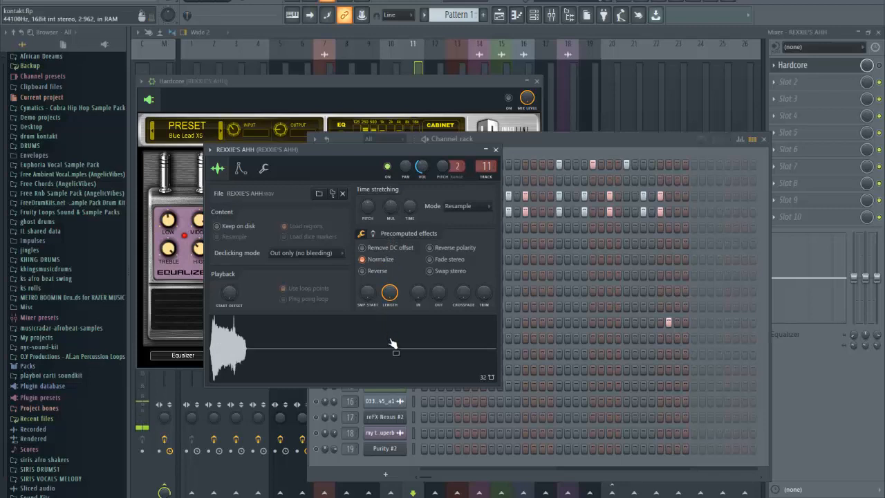
click(382, 263)
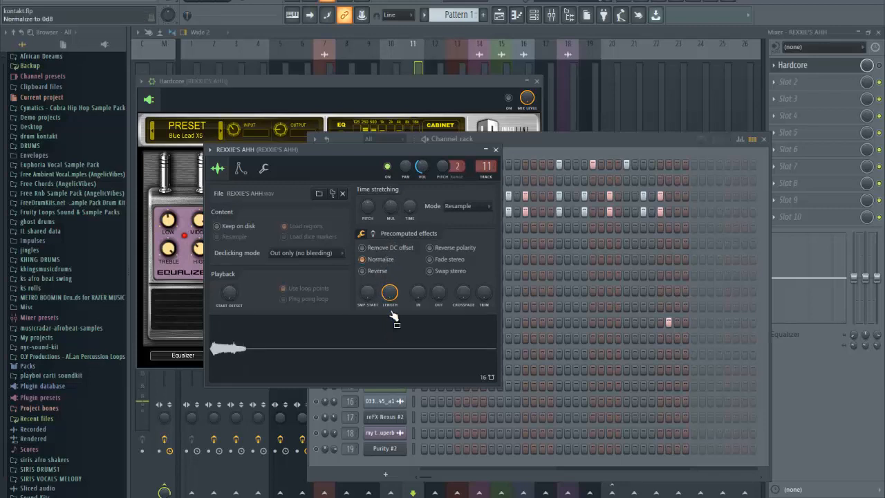
click(496, 149)
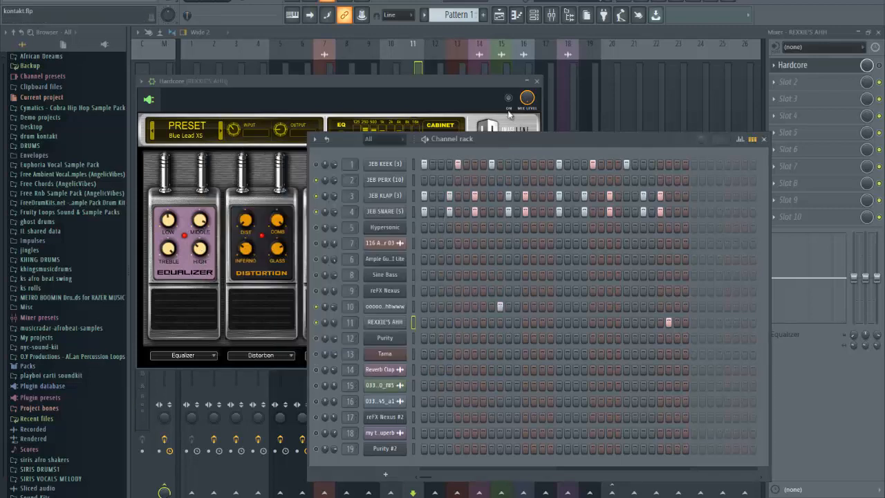
Switch Hardcore back on, close its window and audition channel 11's sample with the effect active
click(482, 114)
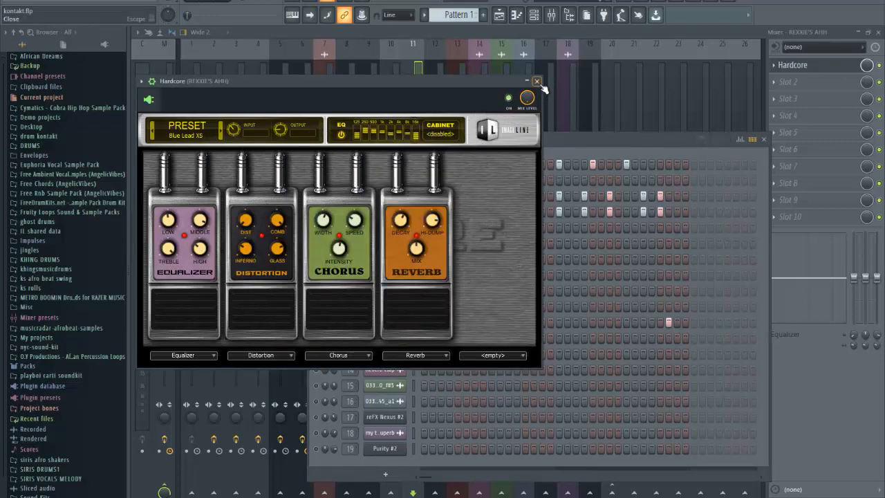
click(541, 122)
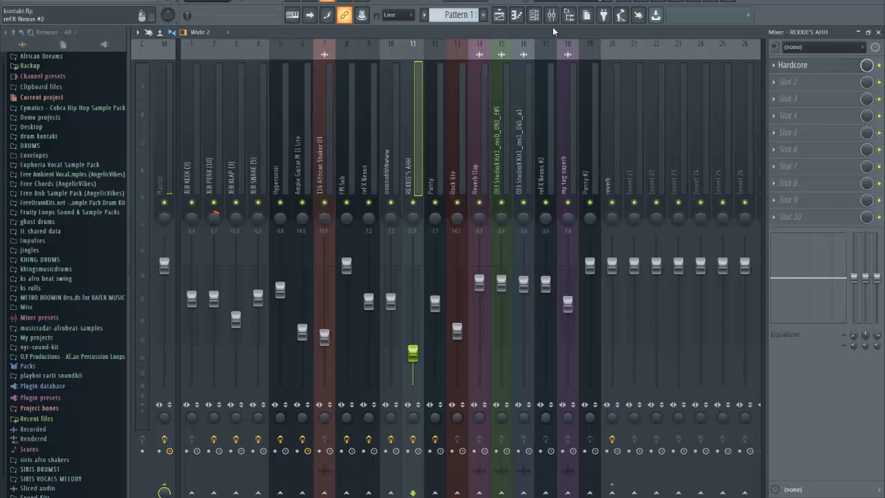
click(534, 14)
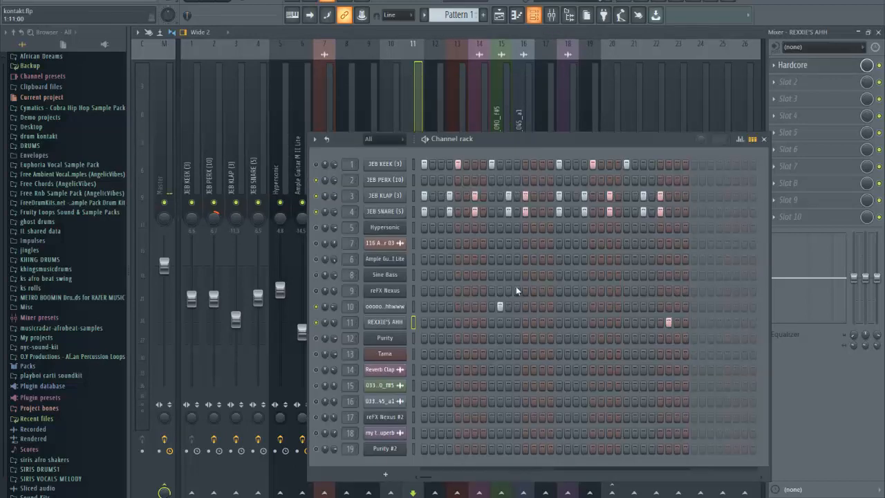
click(402, 323)
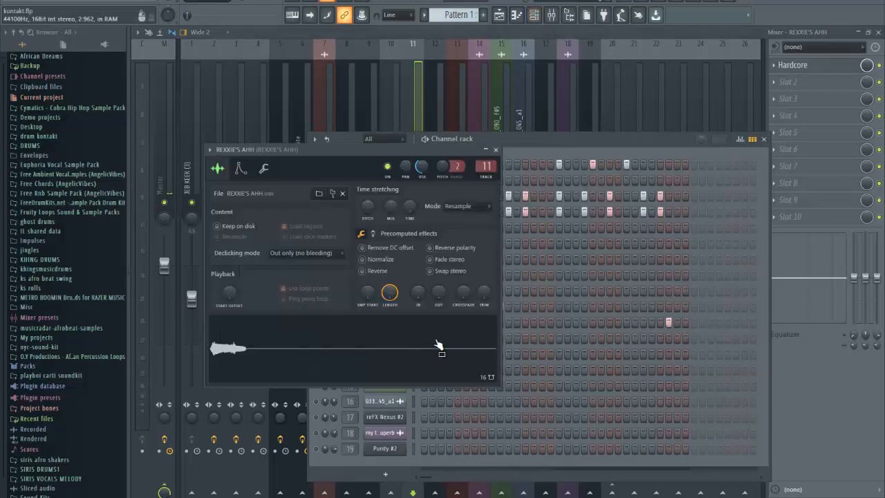
click(496, 150)
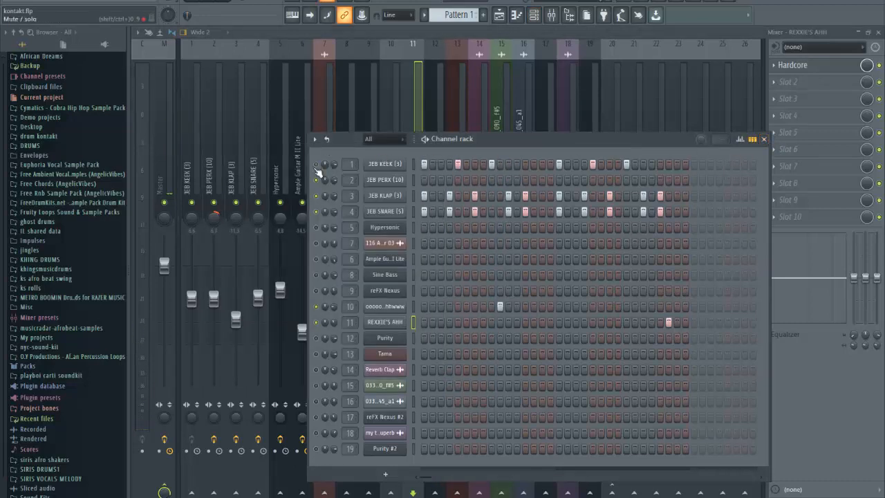
Play Pattern 1's drum steps in the channel rack, and close the rack and mixer to return to the playlist
click(430, 142)
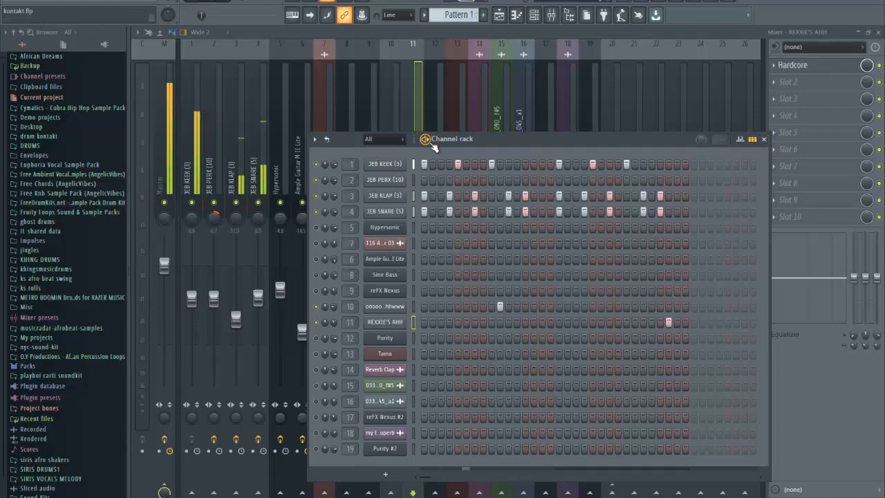
click(764, 139)
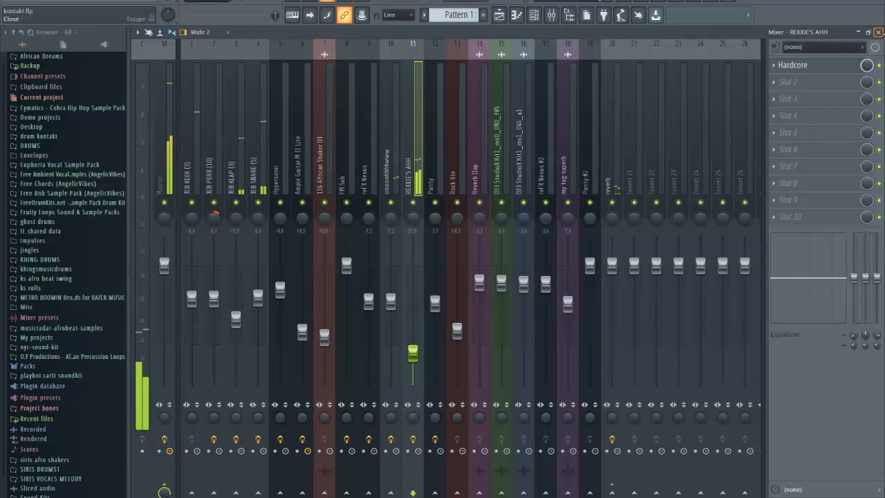
click(878, 33)
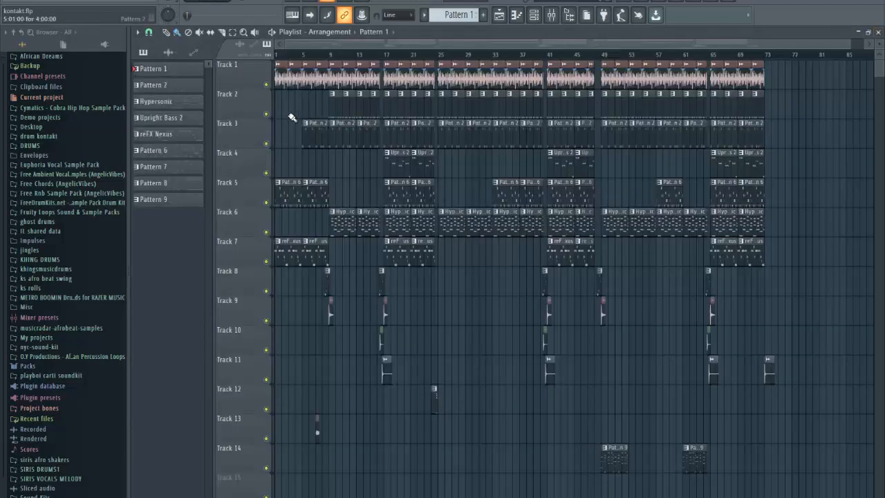
Solo Tracks 2 and 3 in the playlist, play them together, and unmute all tracks again
right_click(267, 114)
click(266, 143)
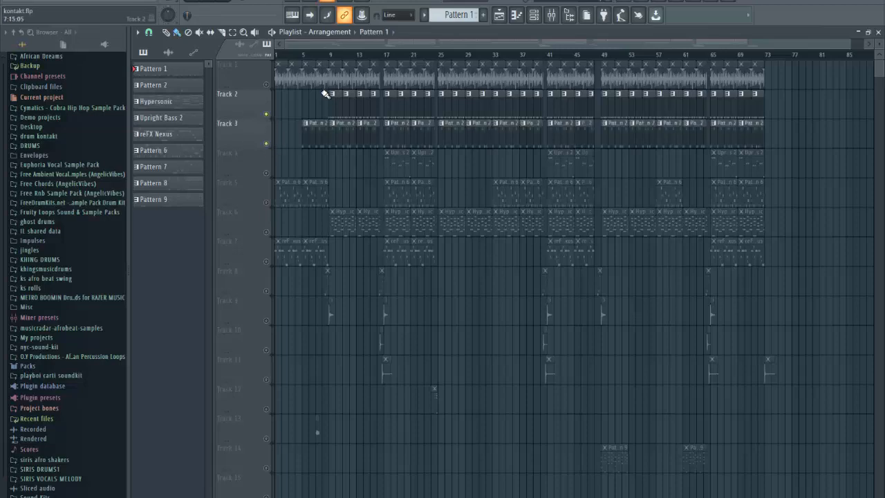
key(space)
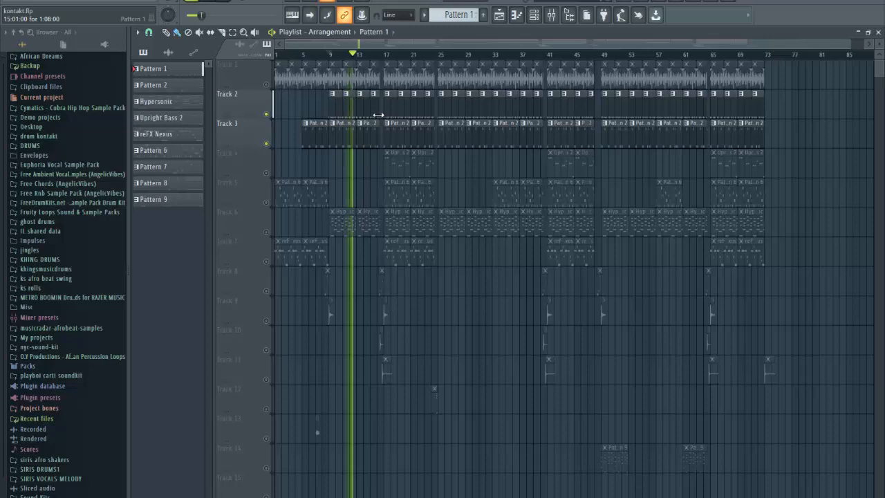
key(space)
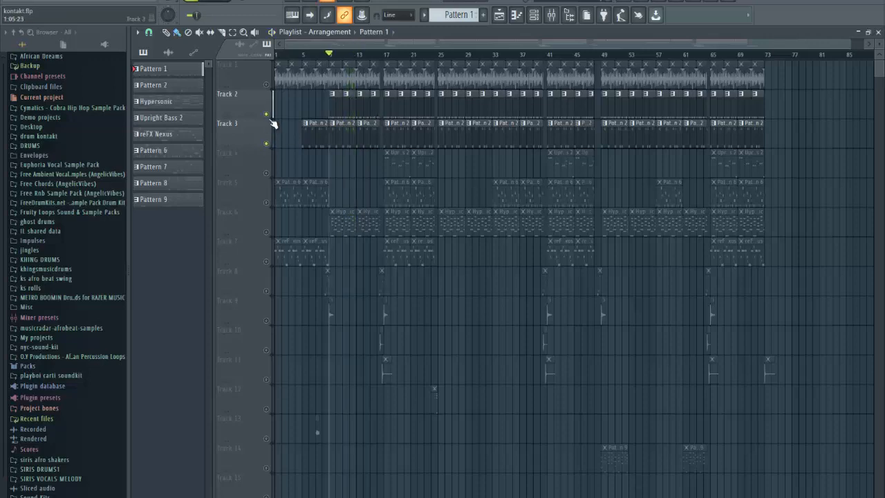
right_click(267, 114)
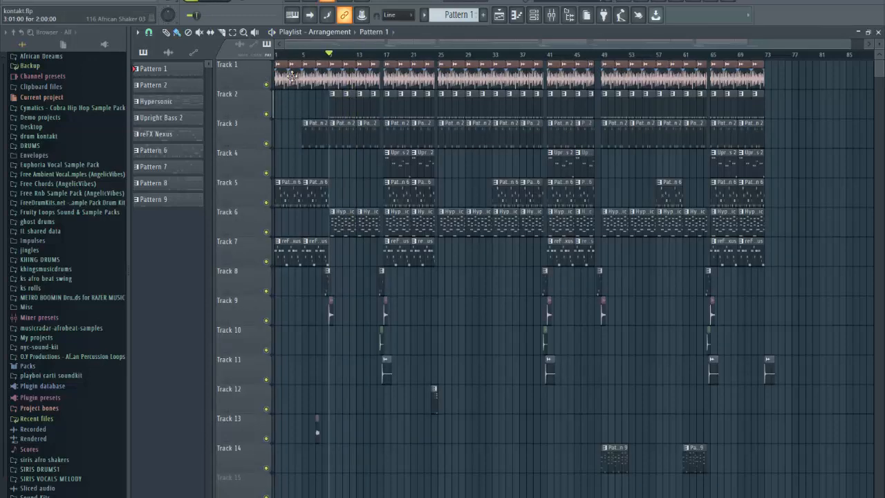
Inspect the 116 African Shaker 03 sample settings, and play Tracks 1, 2 and 3 with all other tracks muted
double_click(294, 76)
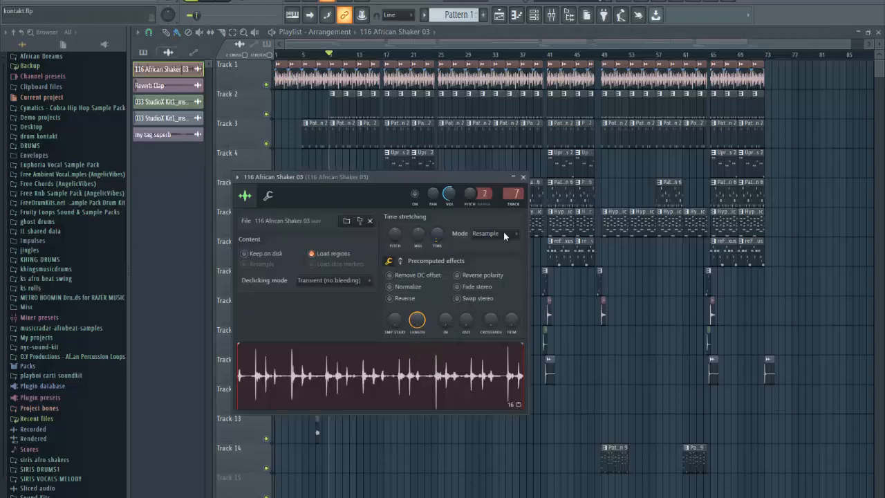
click(524, 177)
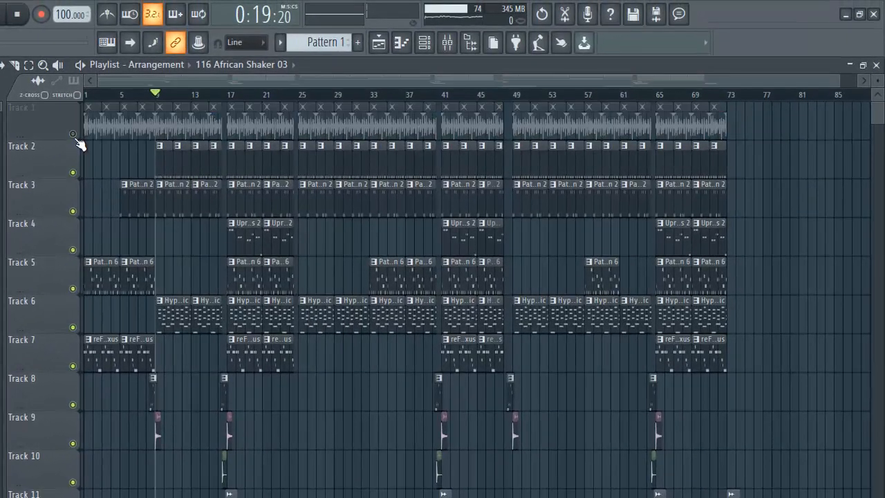
ctrl+click(73, 135)
click(73, 172)
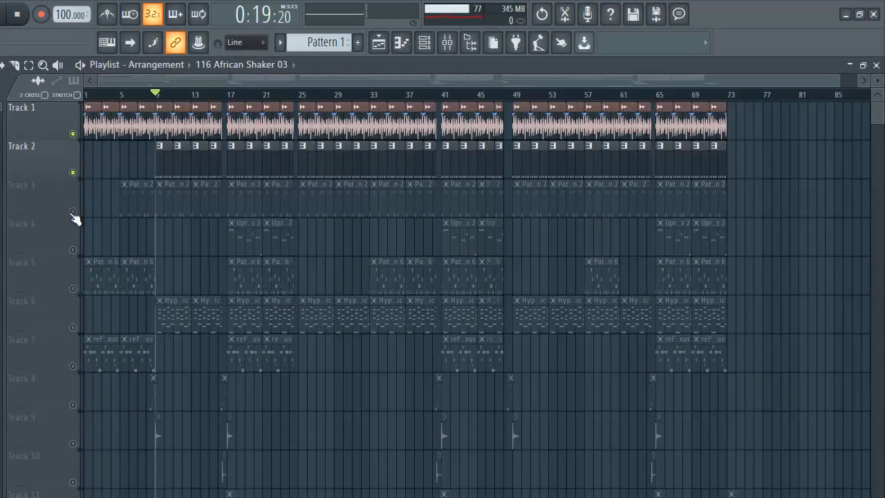
click(73, 211)
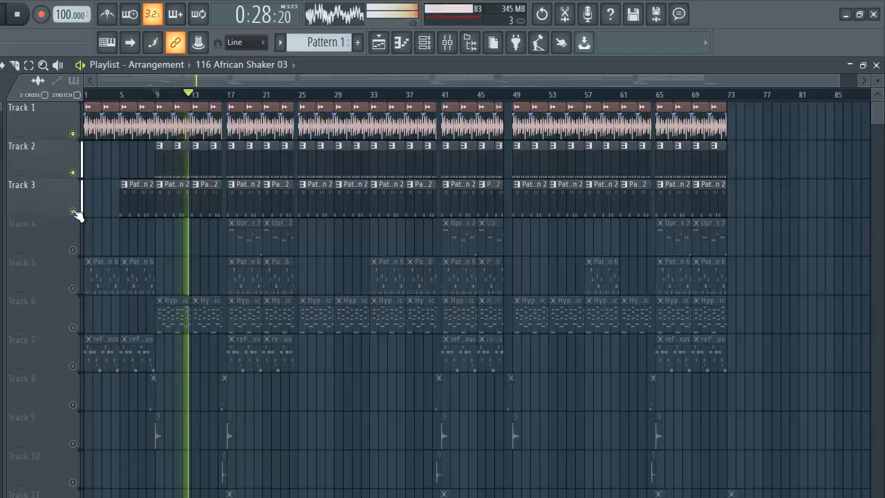
key(space)
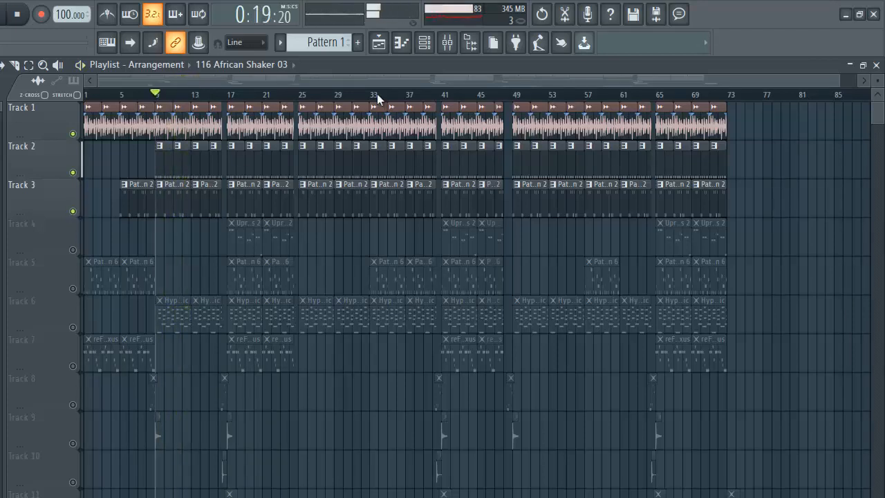
Review the shaker's mixer track and Pattern 1's channel rack steps, and return to the playlist
click(447, 42)
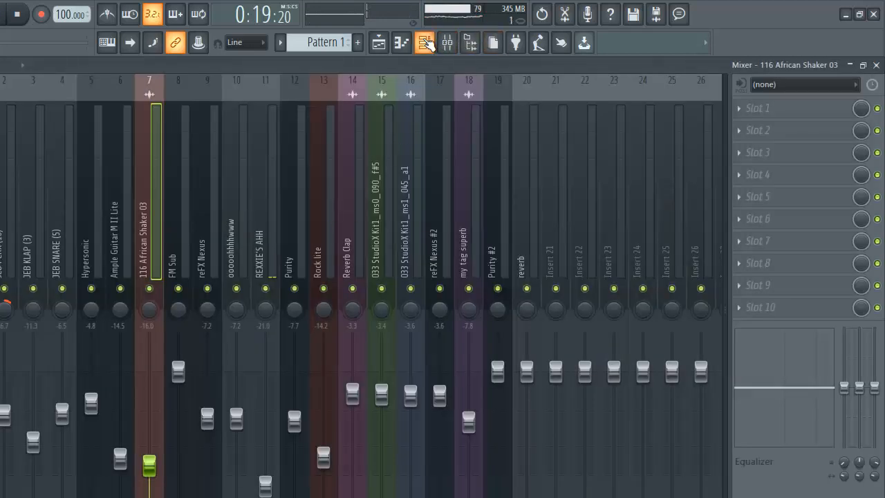
click(468, 42)
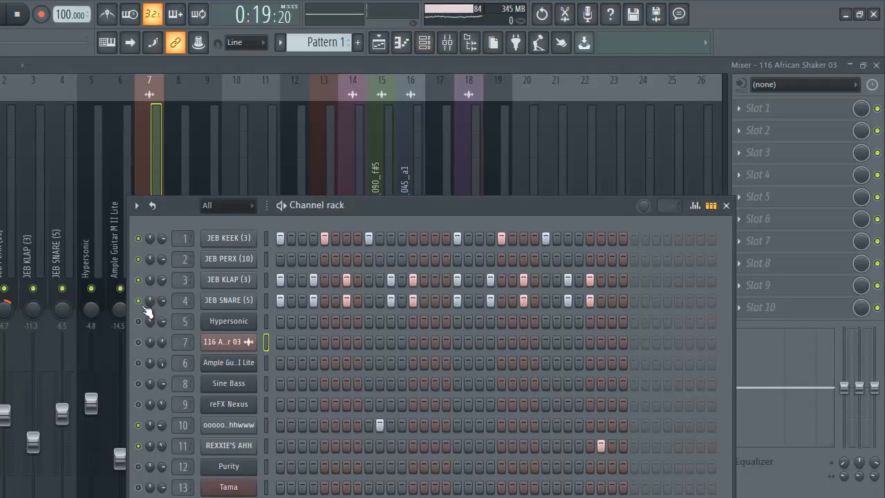
click(386, 47)
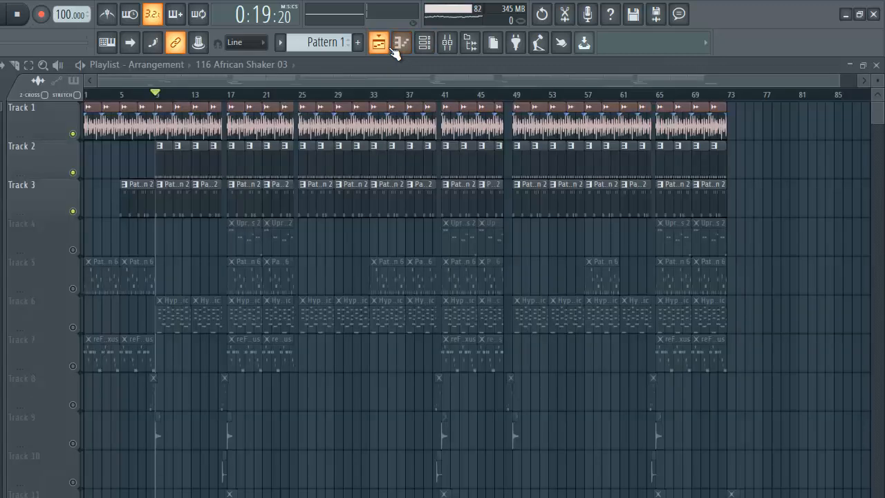
Replay Tracks 1 to 3 together and unmute all the other playlist tracks
key(space)
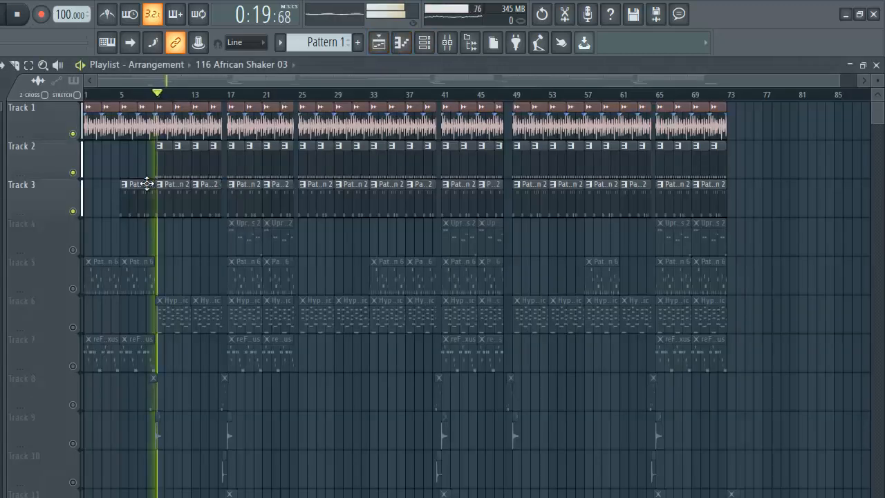
key(space)
right_click(73, 210)
right_click(72, 211)
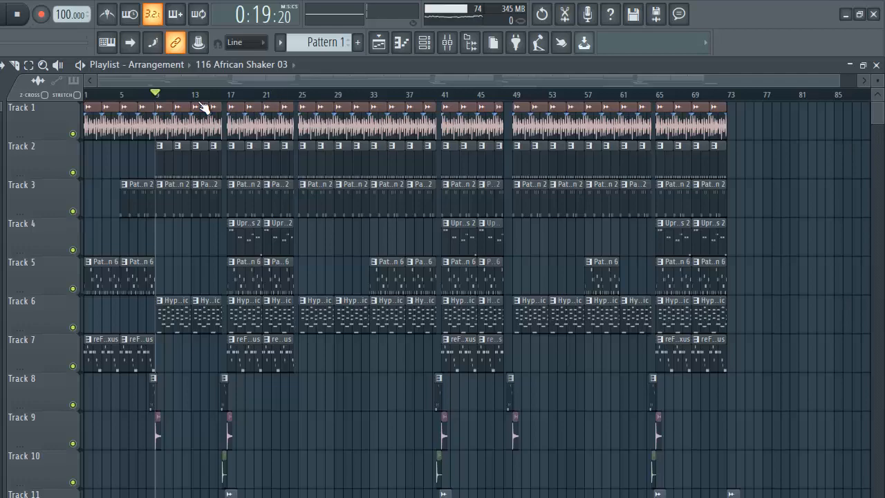
Play the Upright Bass 2 pattern, and review its Sine Bass synth settings and piano roll notes
click(246, 240)
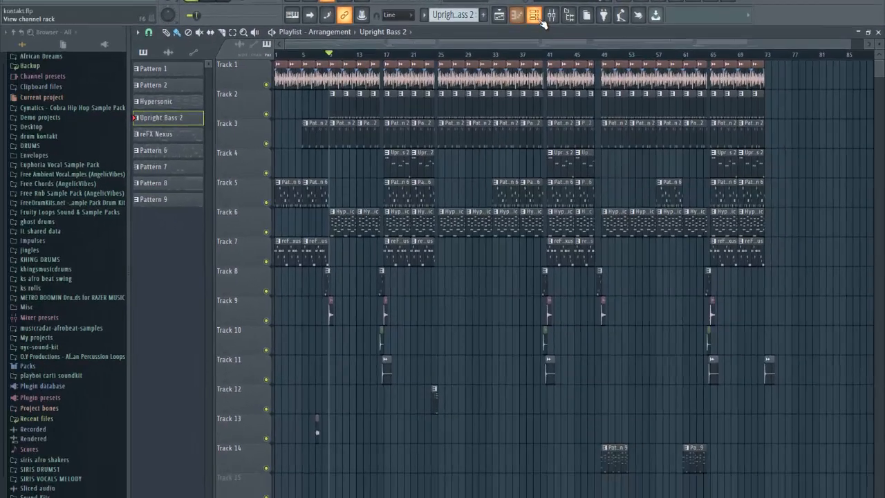
click(424, 42)
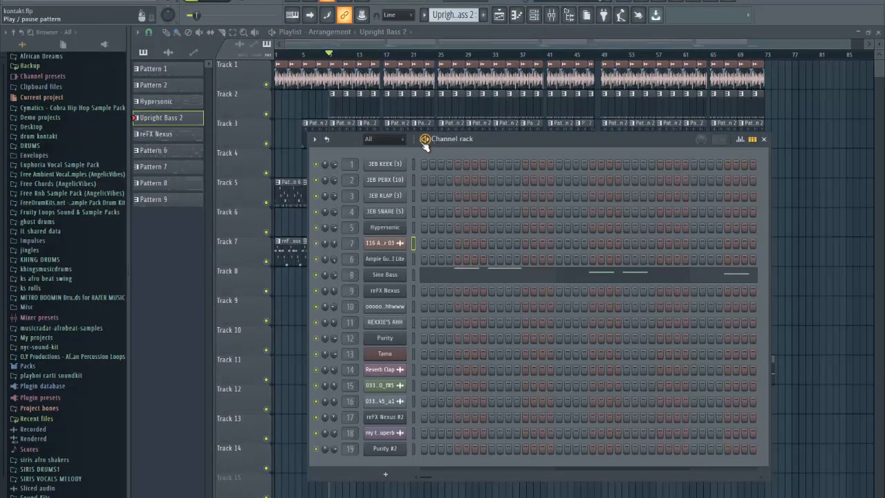
click(425, 140)
click(408, 274)
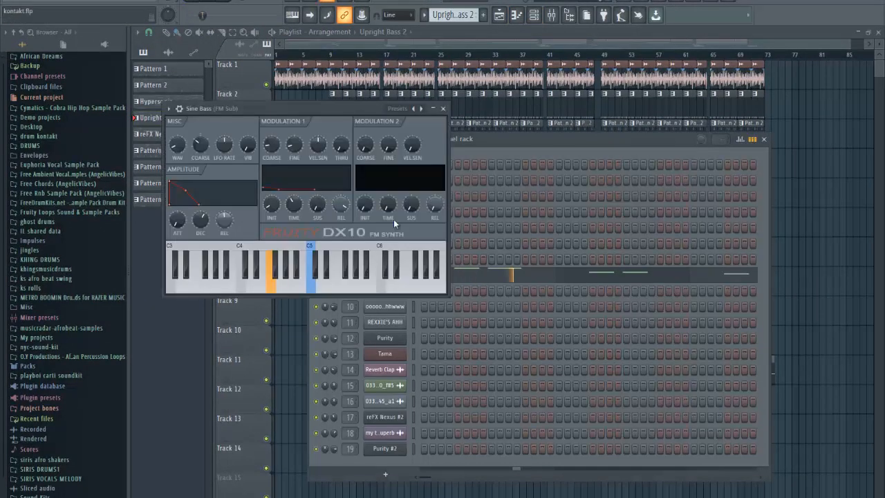
click(443, 107)
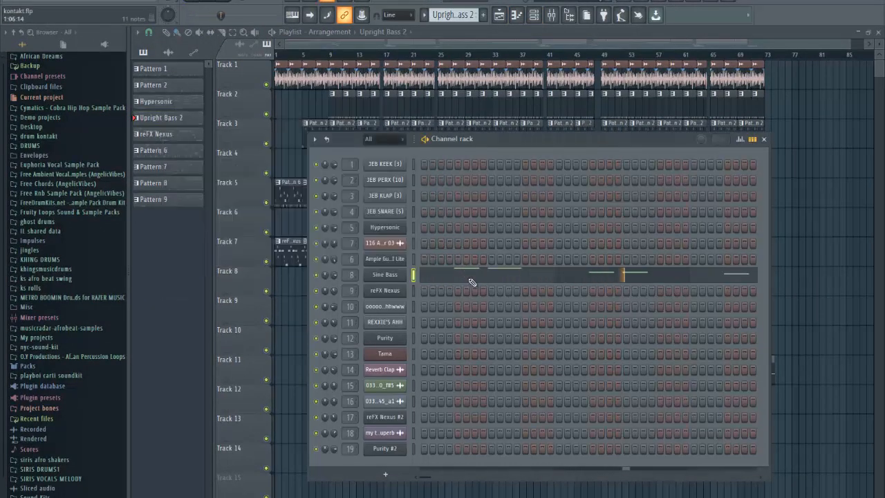
click(469, 277)
scroll(460, 231, down, 3)
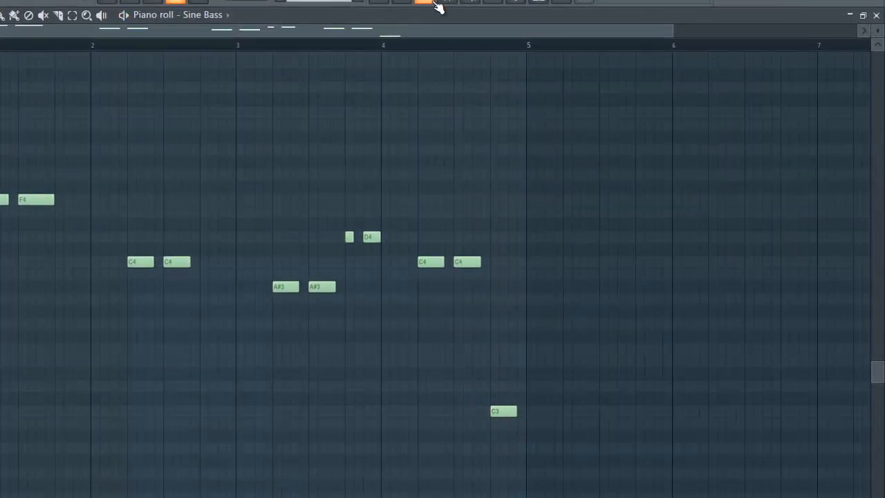
Inspect the Fruity parametric EQ 2 on the FM Sub mixer track, and return to the playlist
click(441, 5)
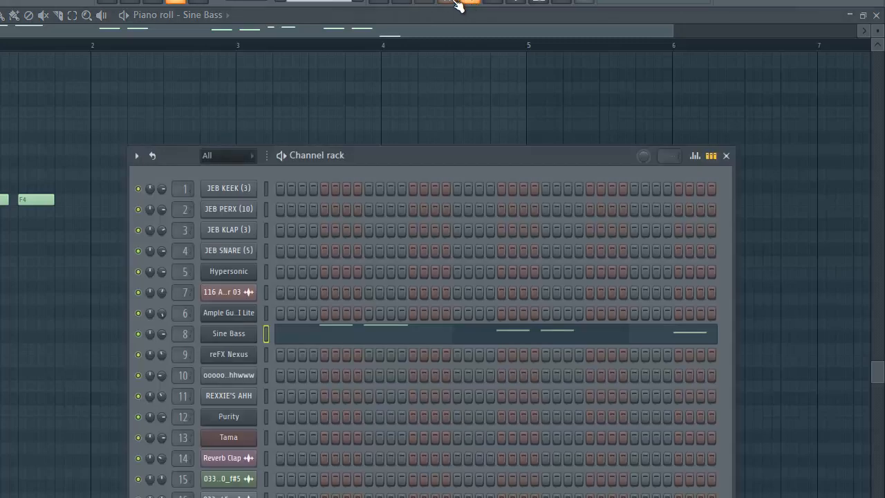
click(456, 3)
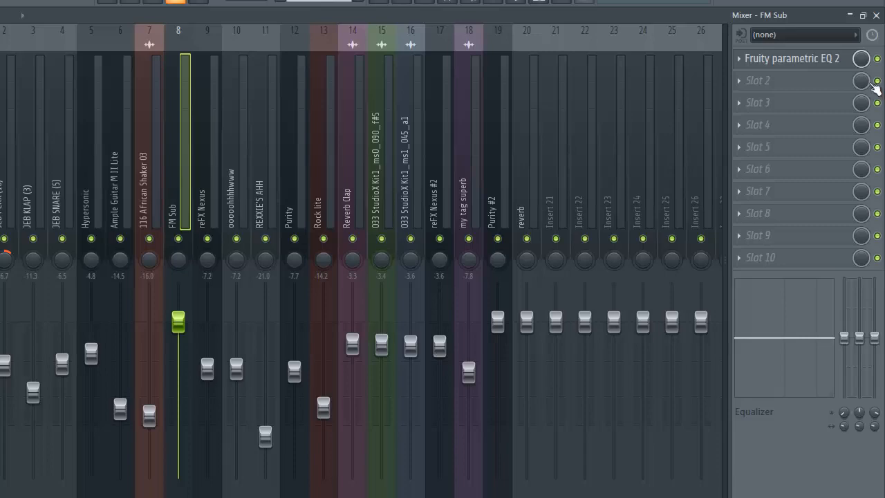
click(799, 61)
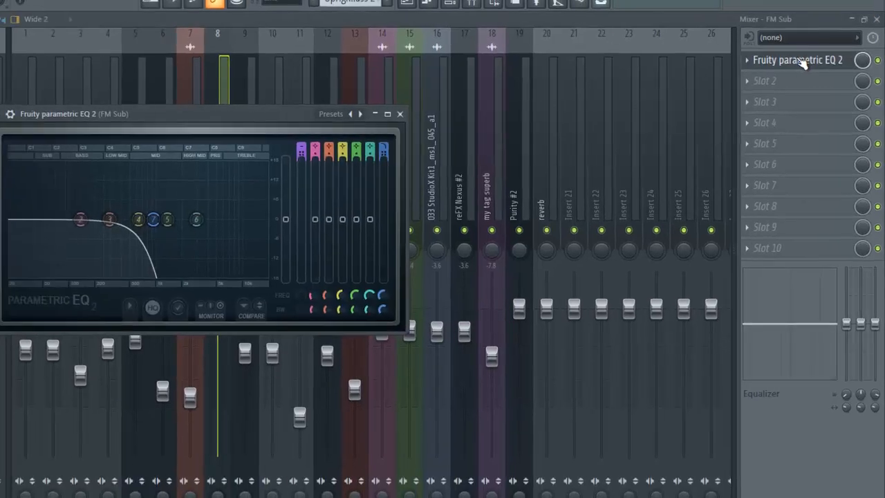
click(799, 60)
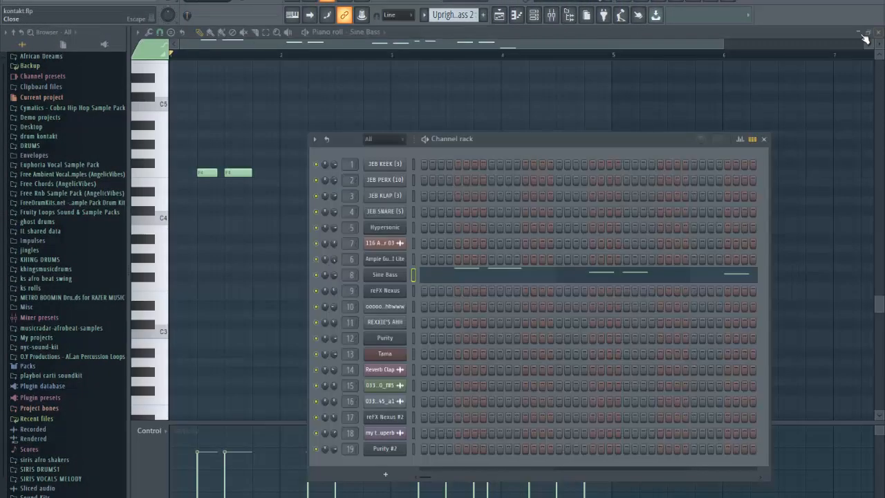
click(879, 32)
click(878, 32)
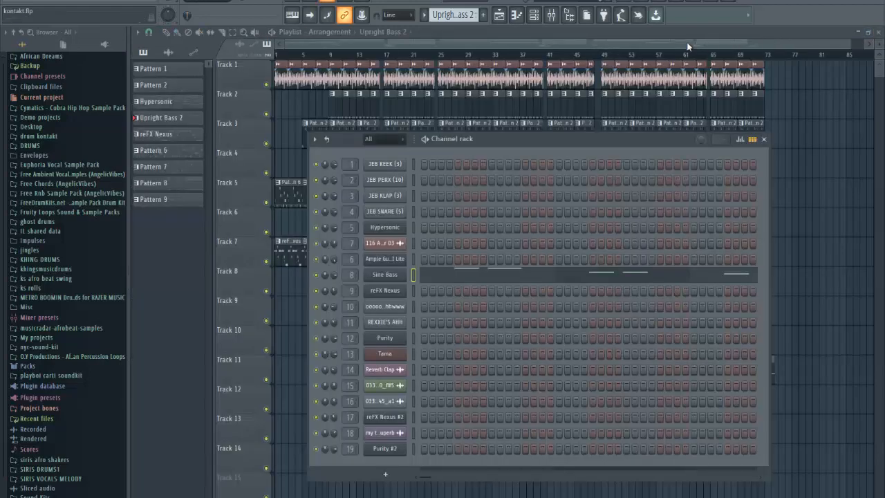
click(763, 139)
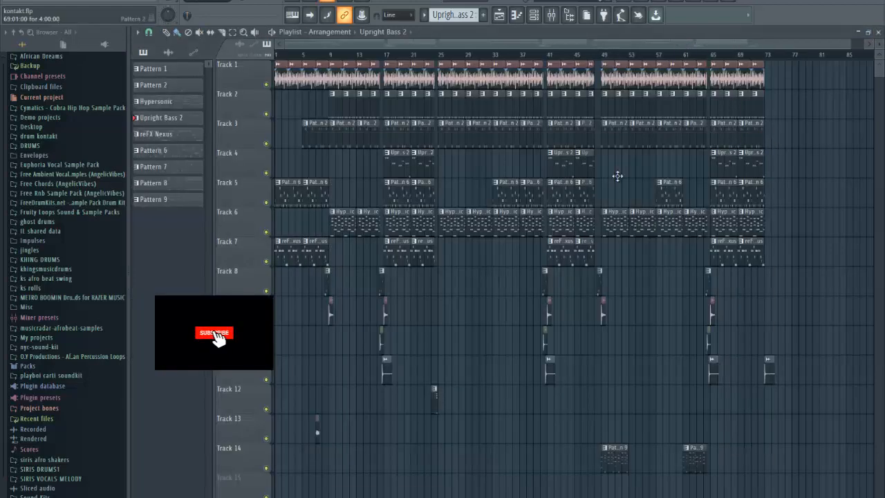
Review the reFX Nexus pattern's notes and channel rack entry, and play the melody
double_click(286, 252)
scroll(443, 138, up, 5)
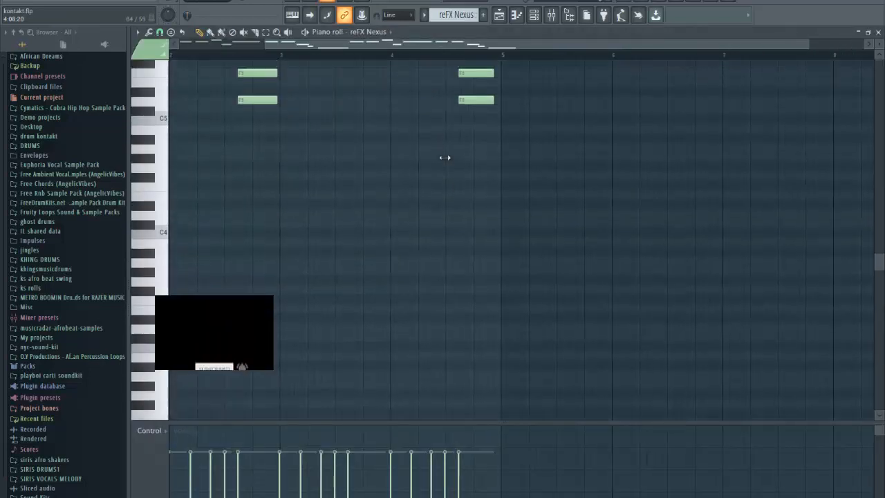
scroll(446, 161, up, 3)
scroll(470, 48, up, 3)
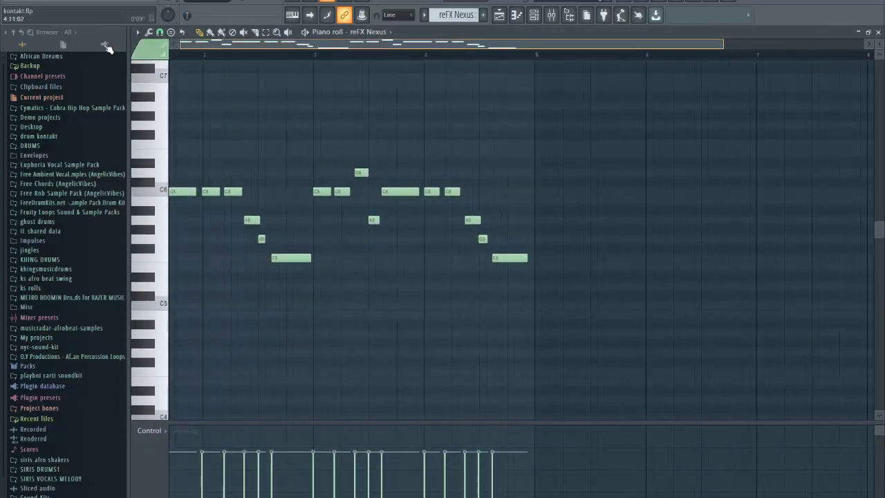
click(536, 16)
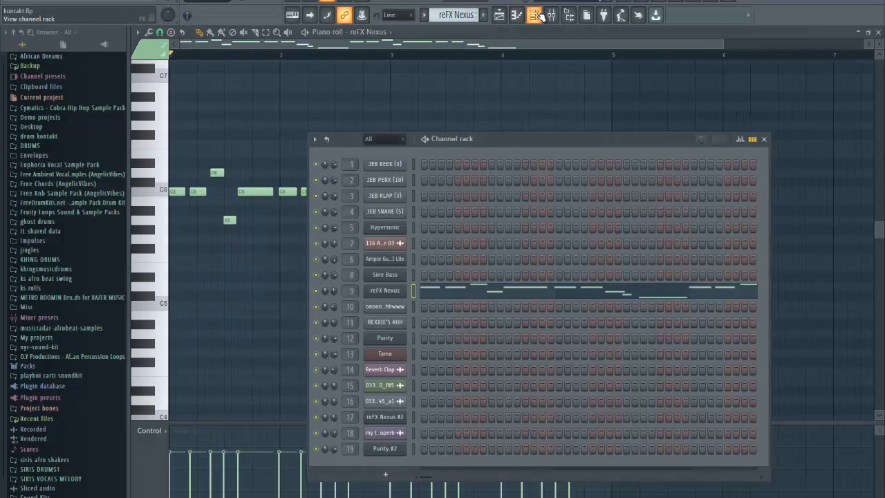
click(536, 15)
key(space)
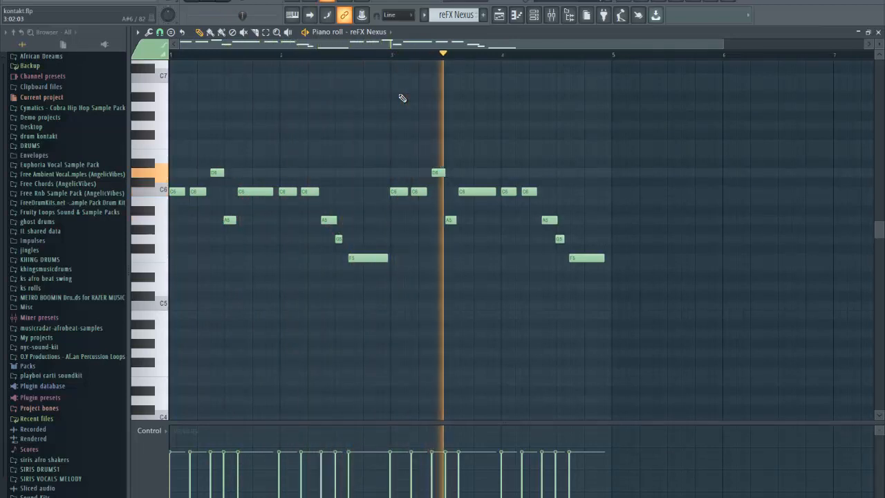
Inspect the Fruity parametric EQ 2 on the reFX Nexus mixer track, and return to the playlist
click(553, 15)
click(371, 127)
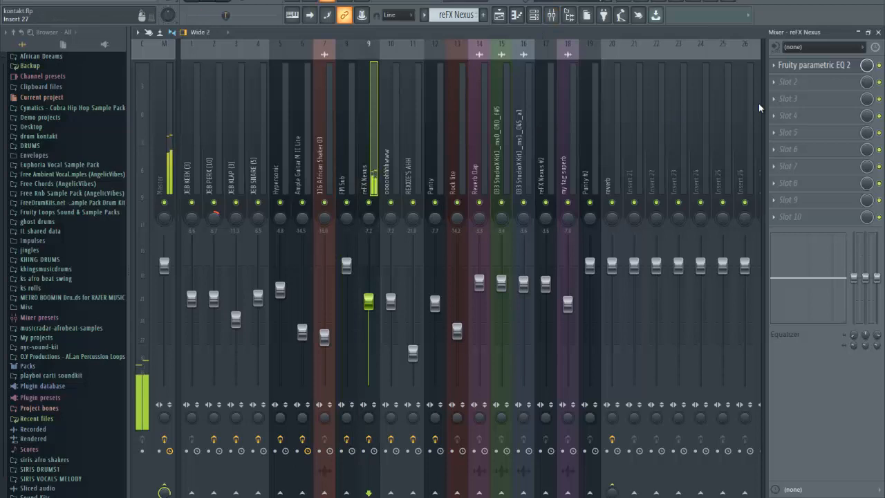
click(825, 68)
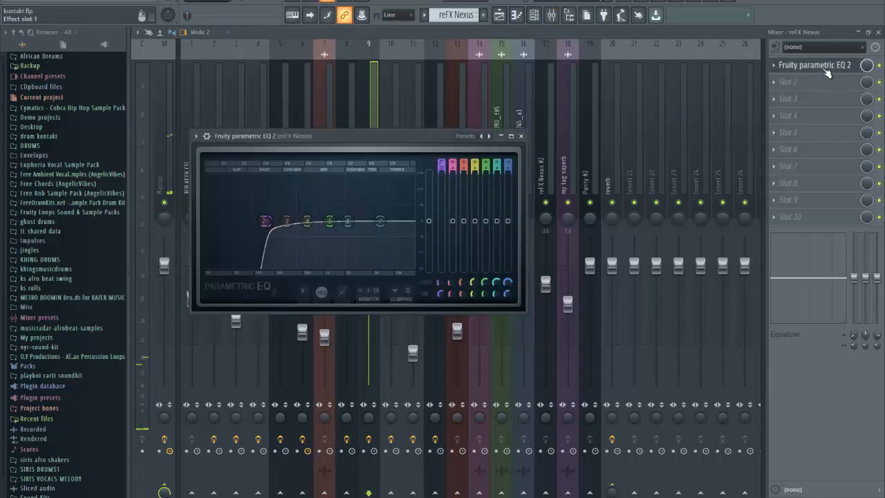
click(828, 69)
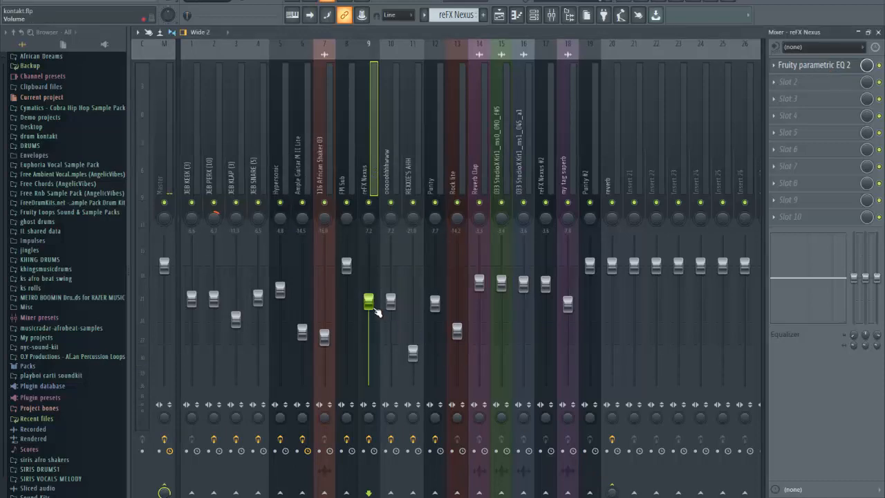
click(879, 33)
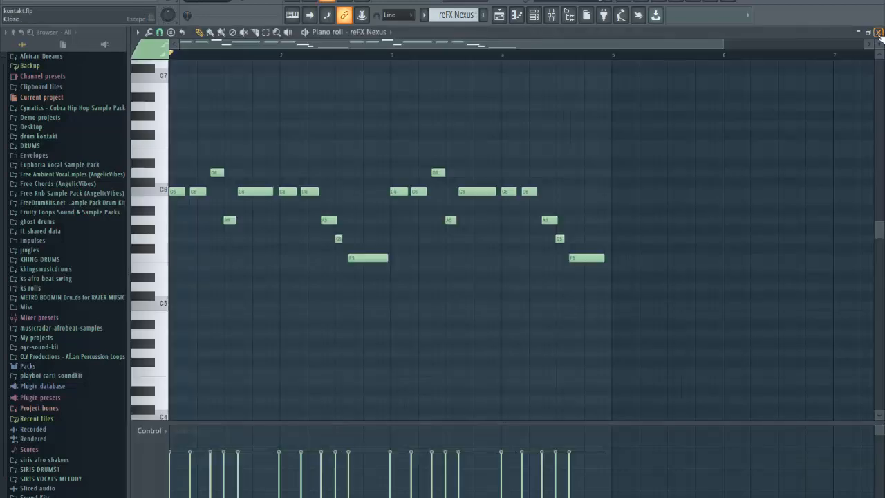
click(878, 32)
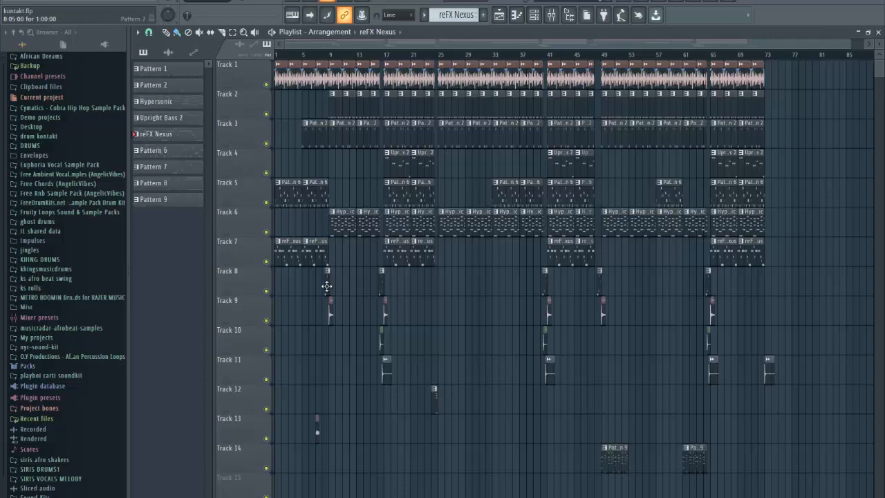
Play Pattern 9 from Track 14 while reviewing its reFX Nexus #2 chords in the piano roll
click(617, 462)
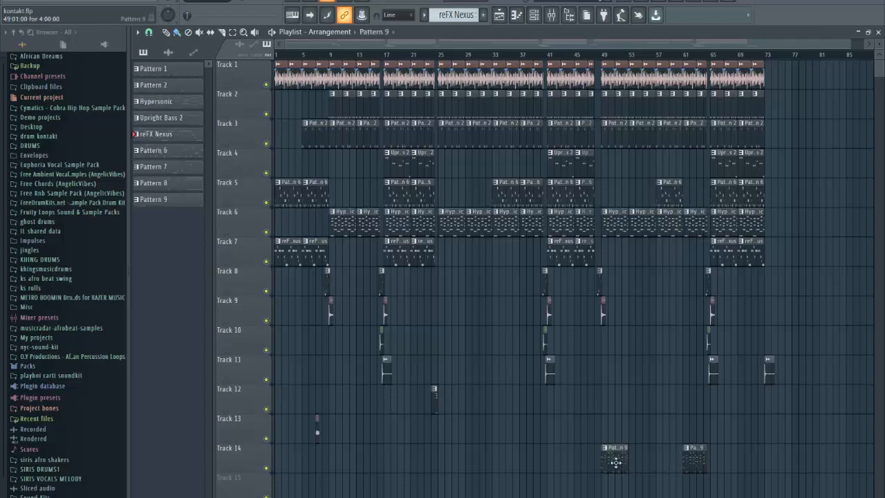
click(534, 15)
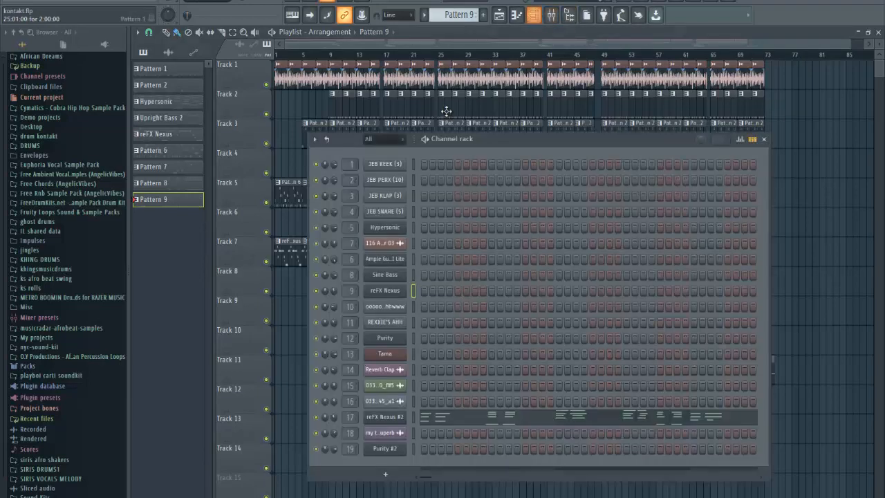
click(426, 140)
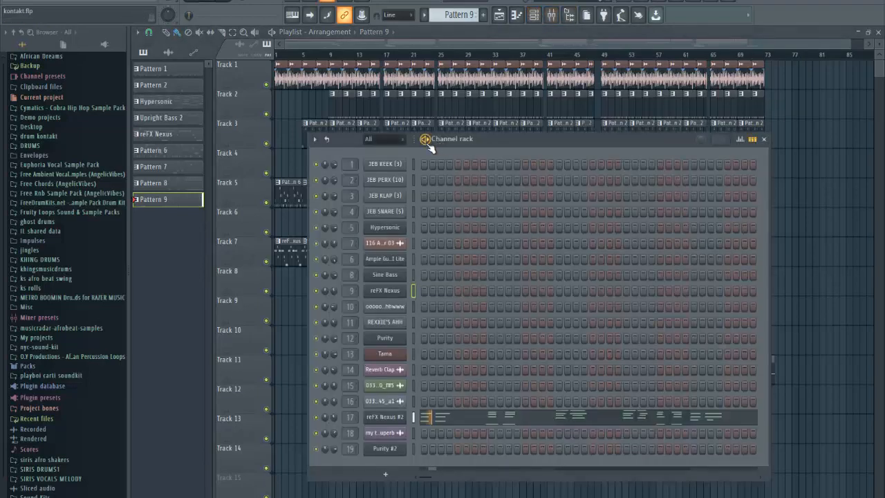
click(456, 415)
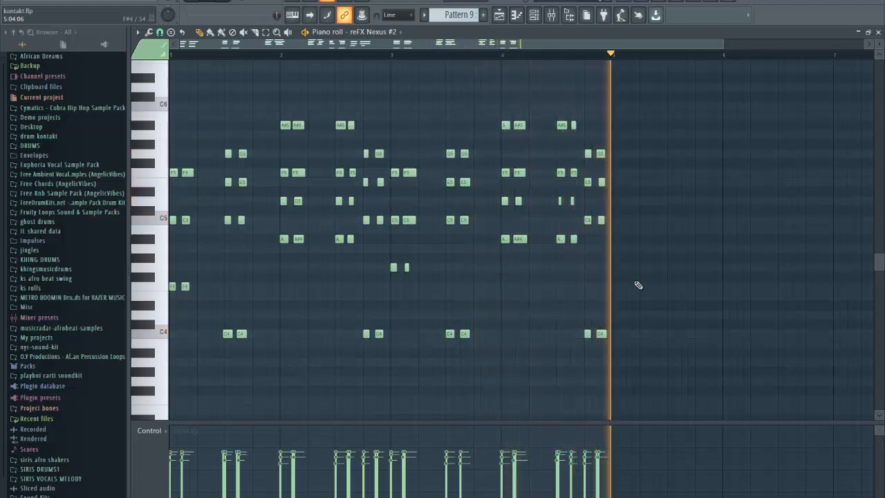
key(space)
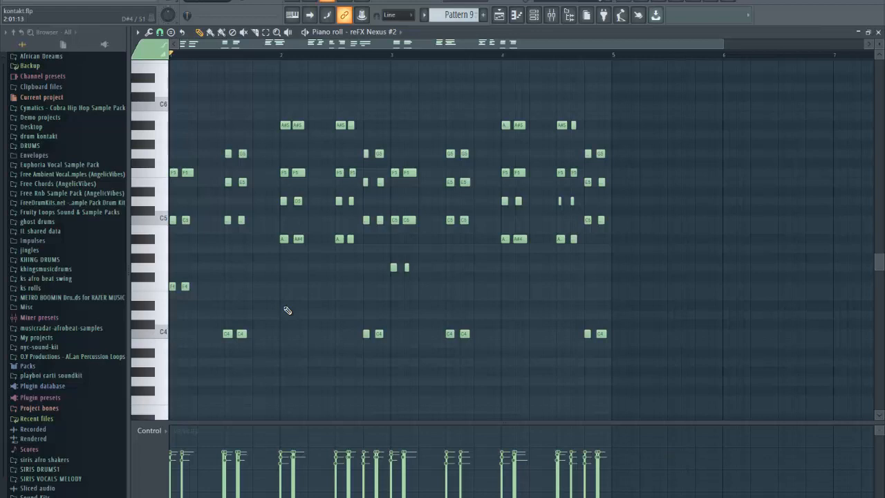
Show the Strumizer settings for all the reFX Nexus #2 notes, and close them without applying
key(ctrl+a)
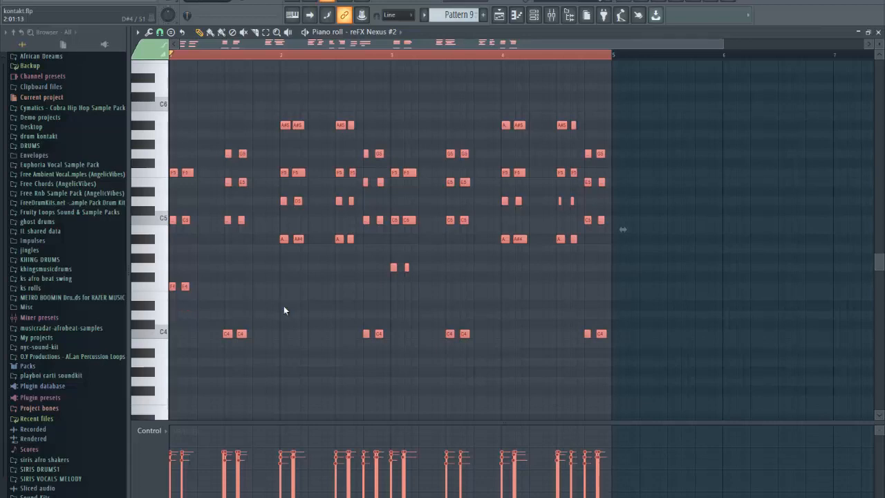
key(alt+s)
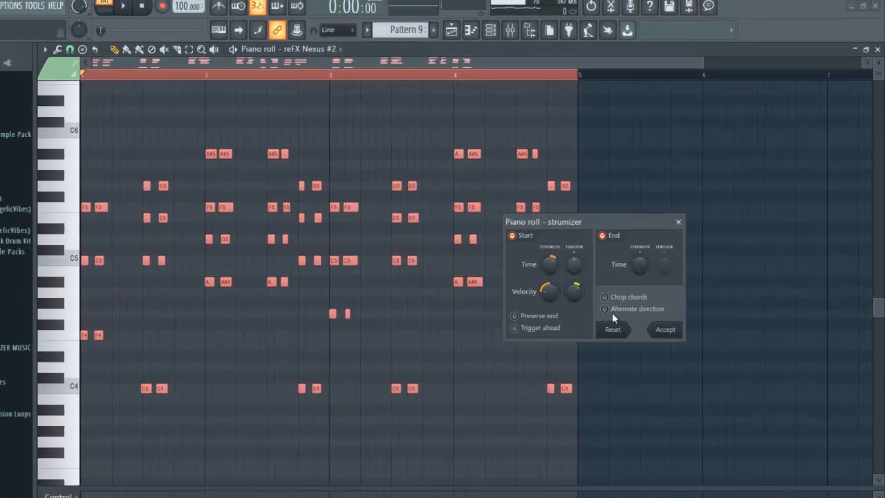
click(665, 243)
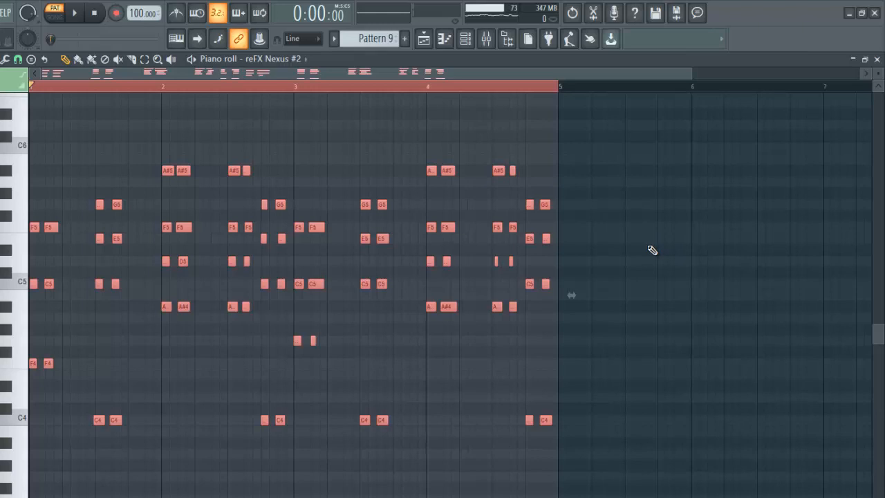
click(623, 199)
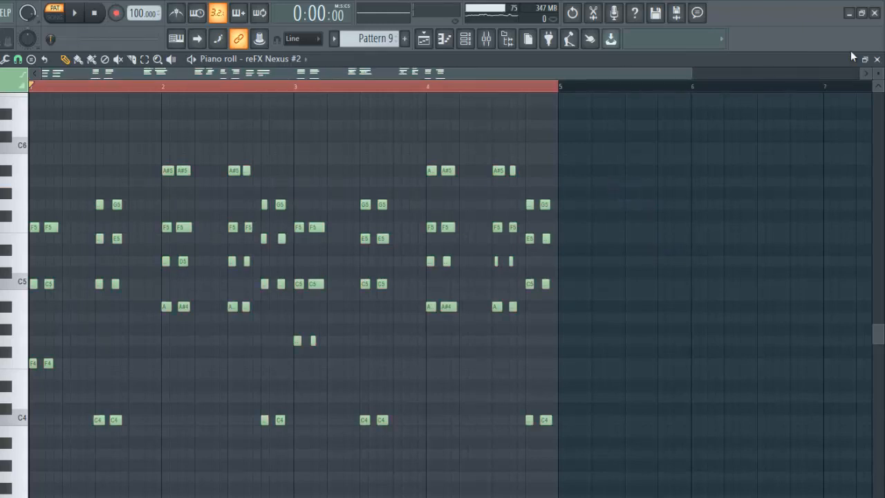
Play Pattern 9 briefly, check the effect slots of the reFX Nexus #2 mixer track, and return to the playlist
key(space)
click(876, 60)
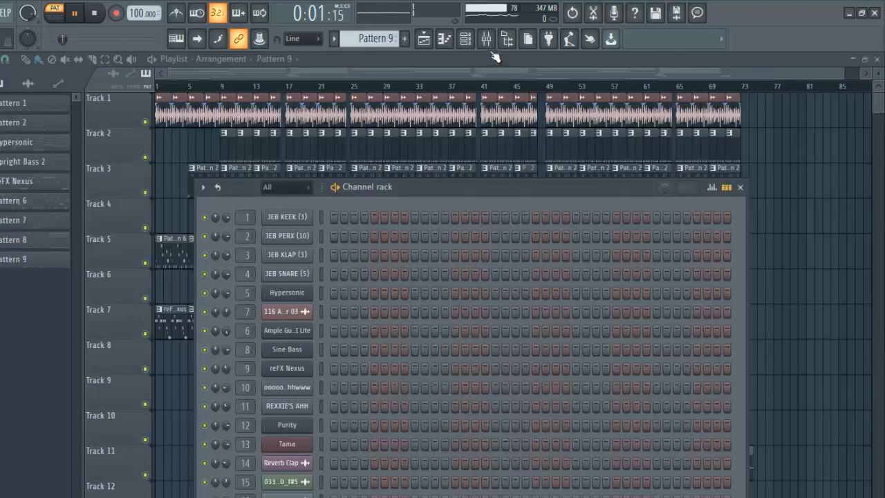
click(487, 40)
key(space)
click(482, 190)
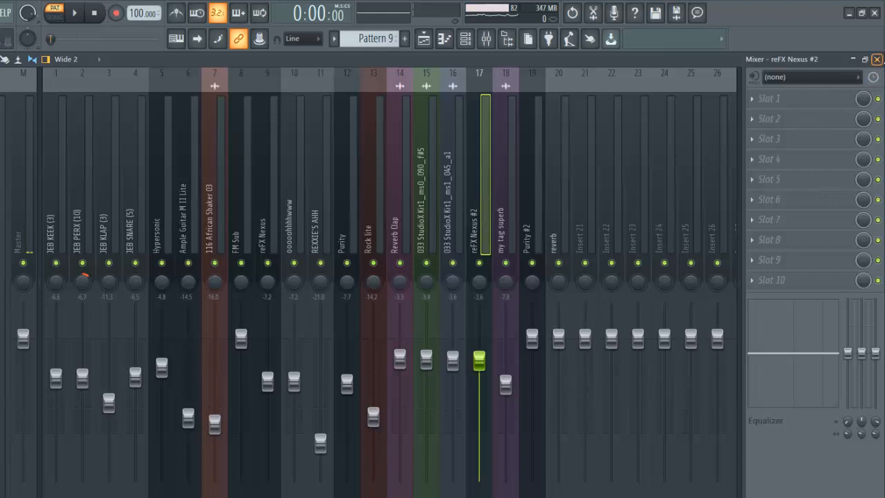
click(877, 59)
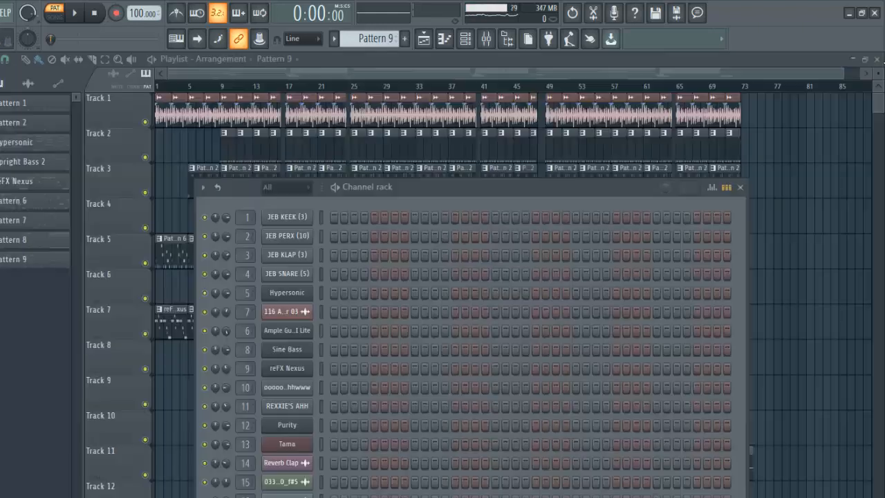
click(741, 188)
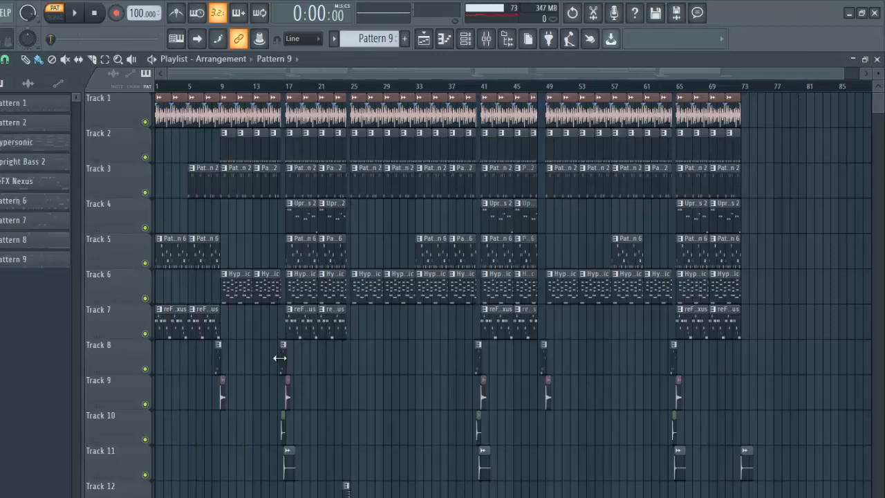
Review the Tama drum roll notes of Pattern 7 from Track 8, and play its second bar
double_click(217, 357)
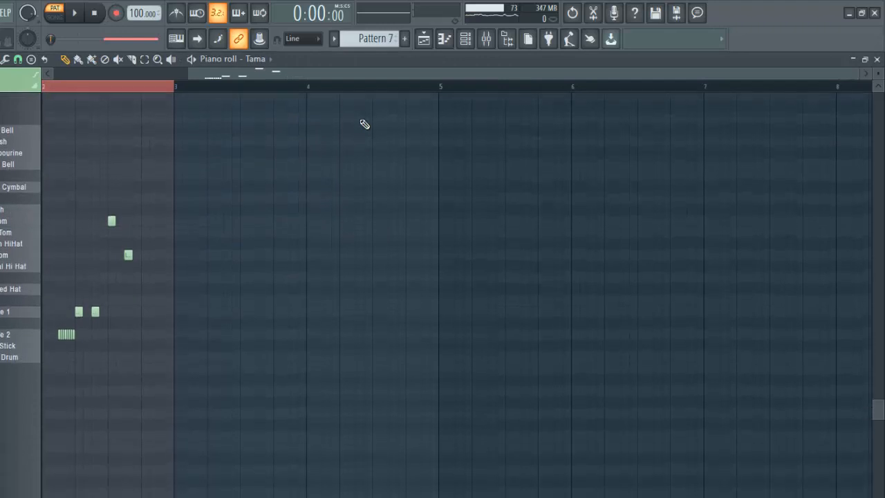
drag(211, 79, 106, 97)
click(170, 87)
key(space)
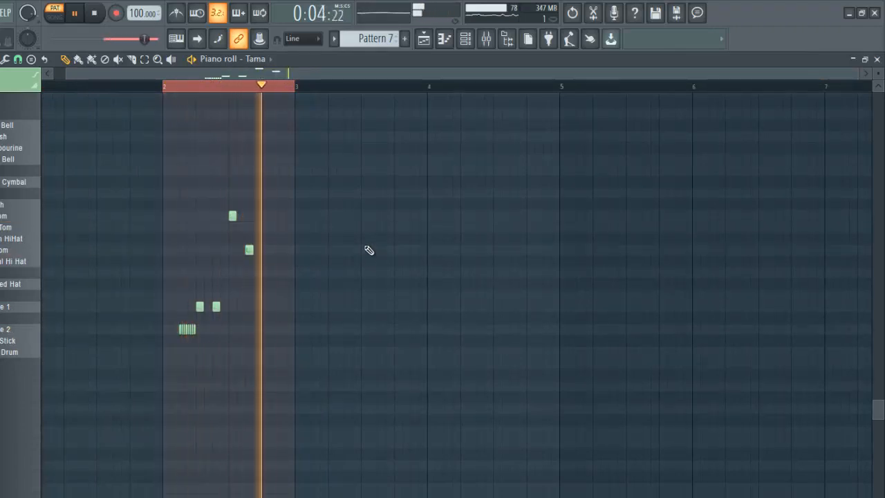
Check the effect slots of the Rock lite mixer track while Pattern 7 plays, and return to the playlist
key(space)
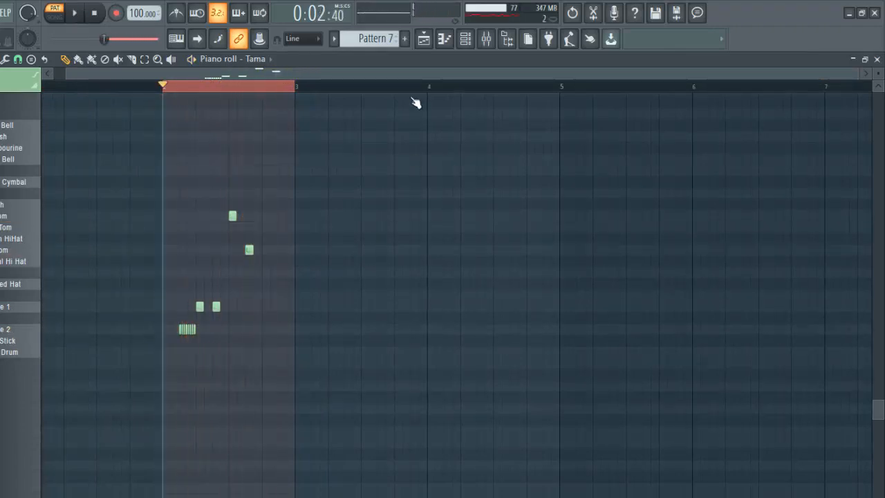
click(487, 40)
key(space)
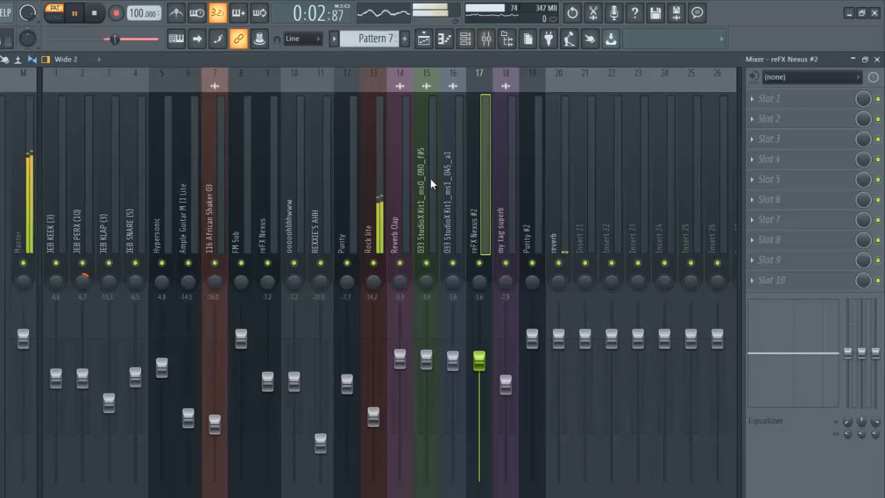
click(374, 201)
key(space)
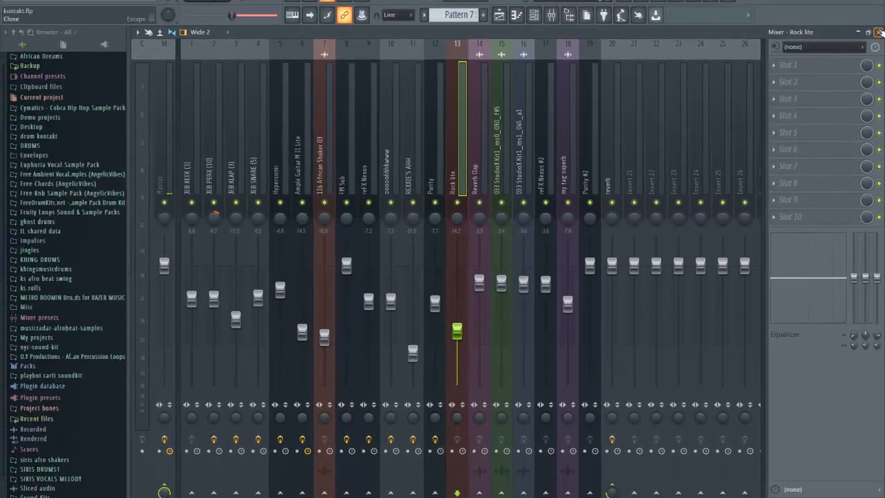
click(880, 32)
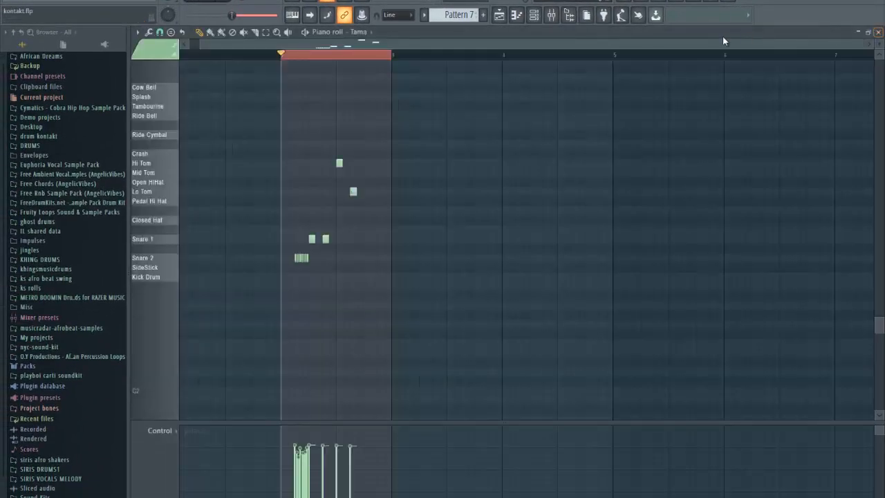
click(879, 32)
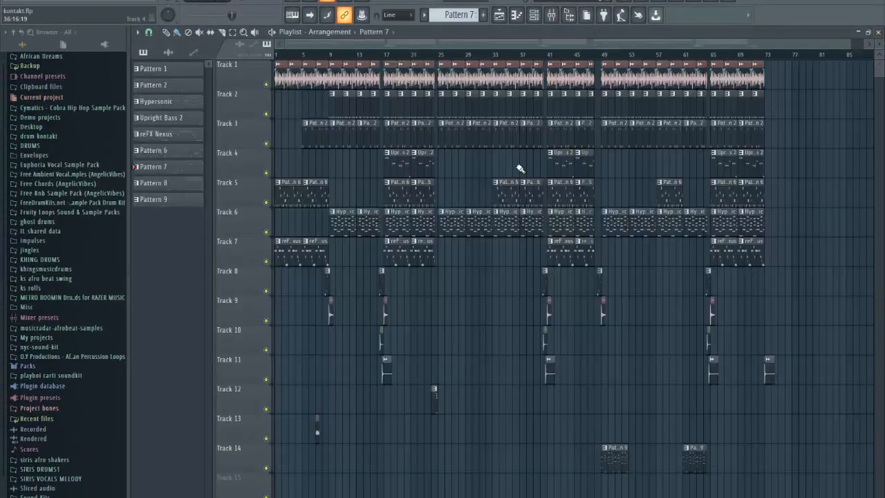
Show the sample settings of Reverb Clap, 033 StudioX Kit1_ms0_090_f#5 and 033 StudioX Kit1_ms1_045_a1 from the playlist, closing each one
double_click(387, 314)
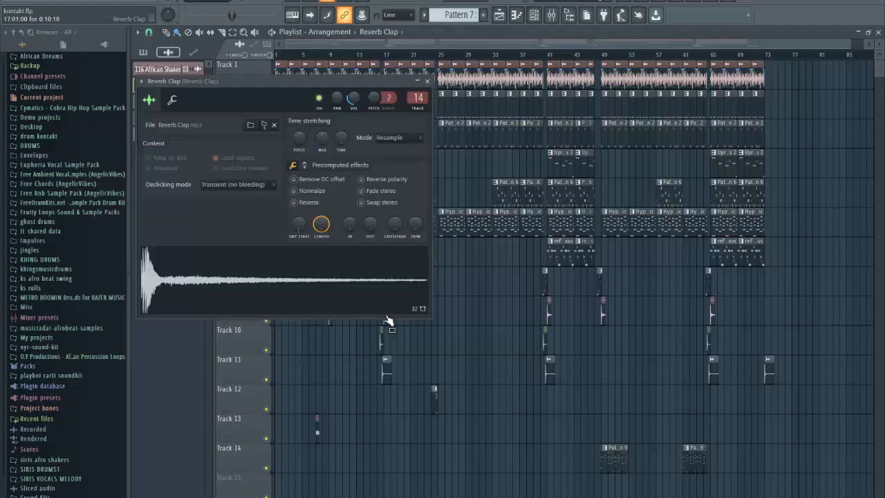
click(427, 82)
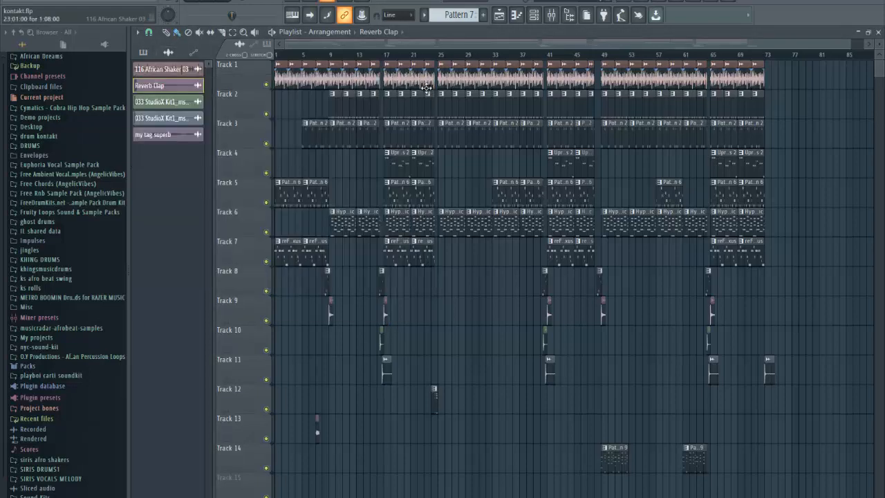
double_click(382, 342)
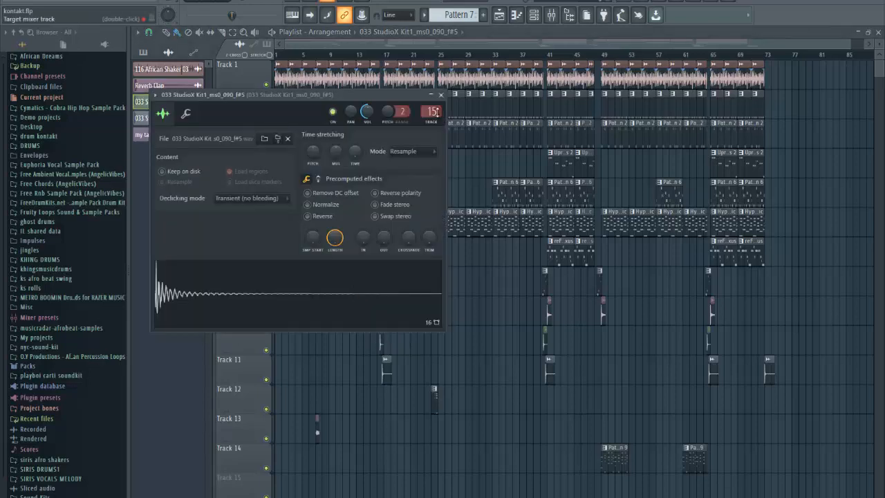
click(441, 96)
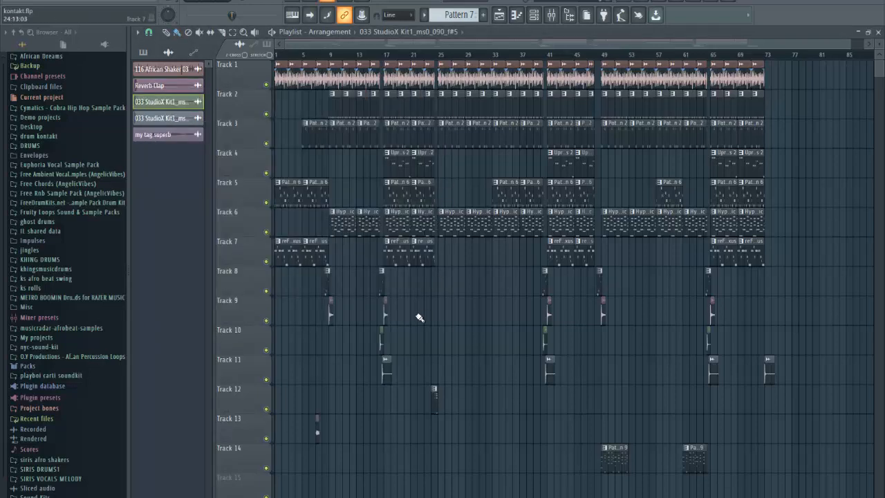
double_click(379, 348)
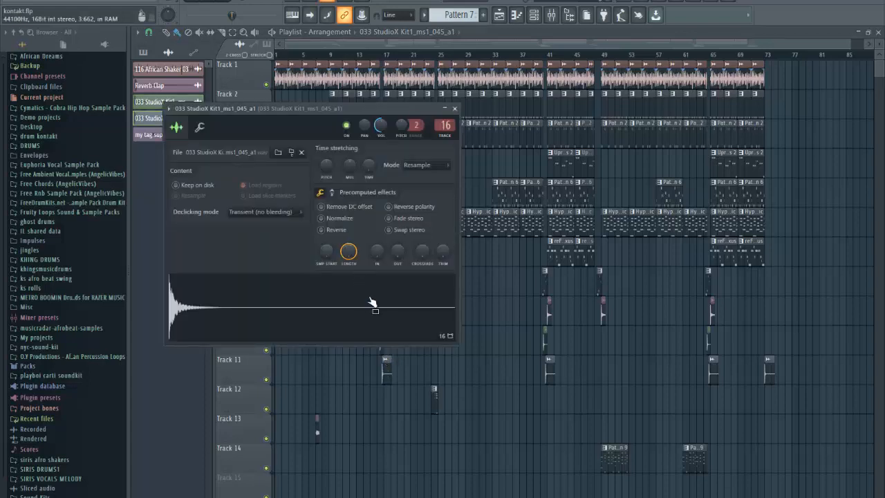
click(455, 109)
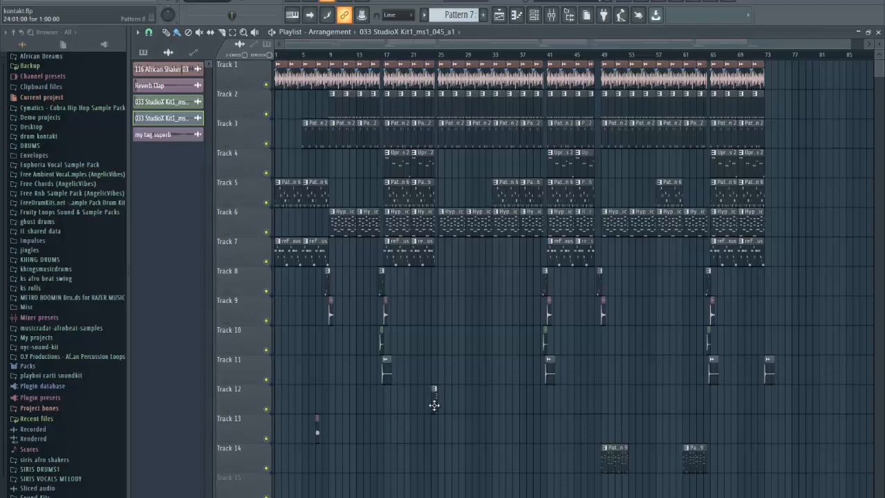
Open Pattern 8 from Track 12, solo its Sine Bass channel and play the bass notes
double_click(316, 426)
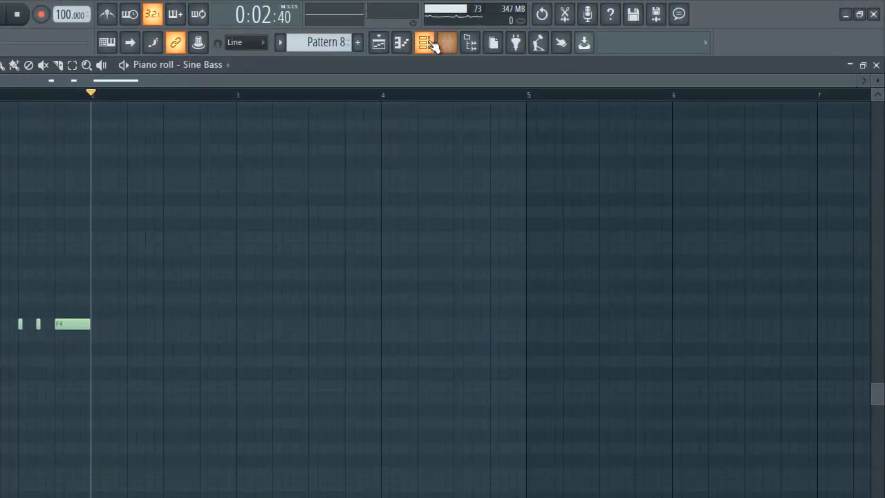
click(428, 42)
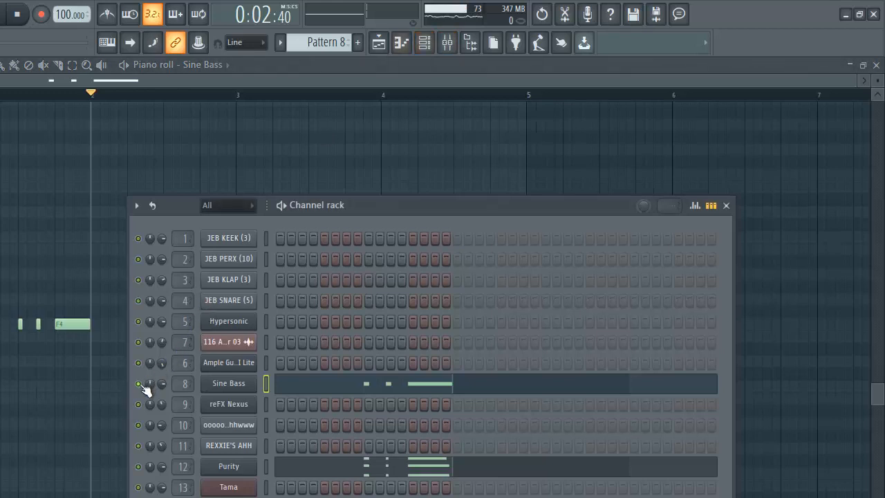
key(space)
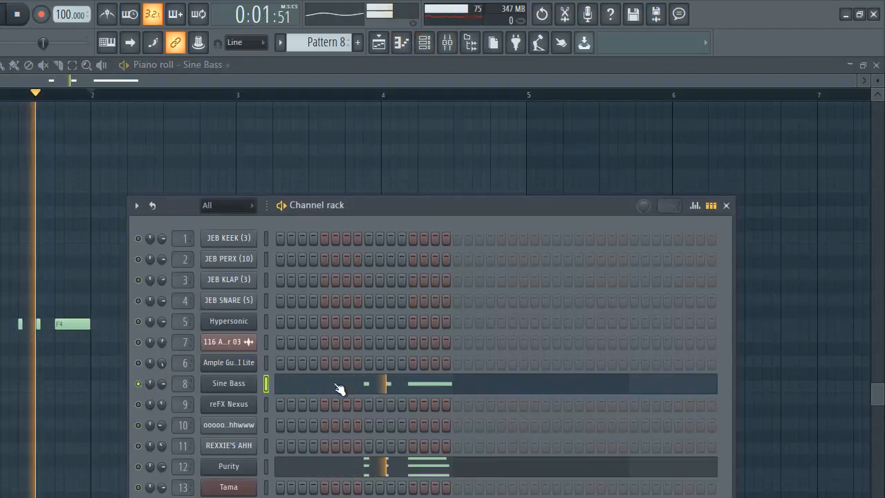
drag(390, 204, 518, 181)
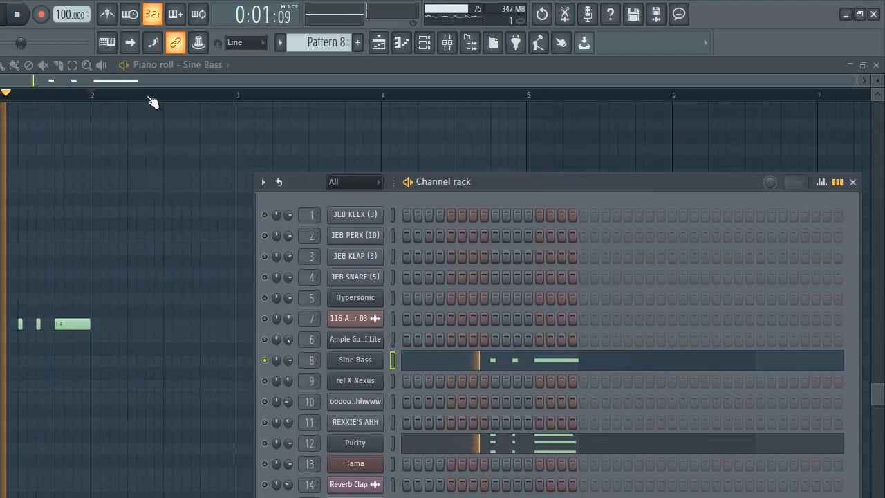
key(F6)
key(space)
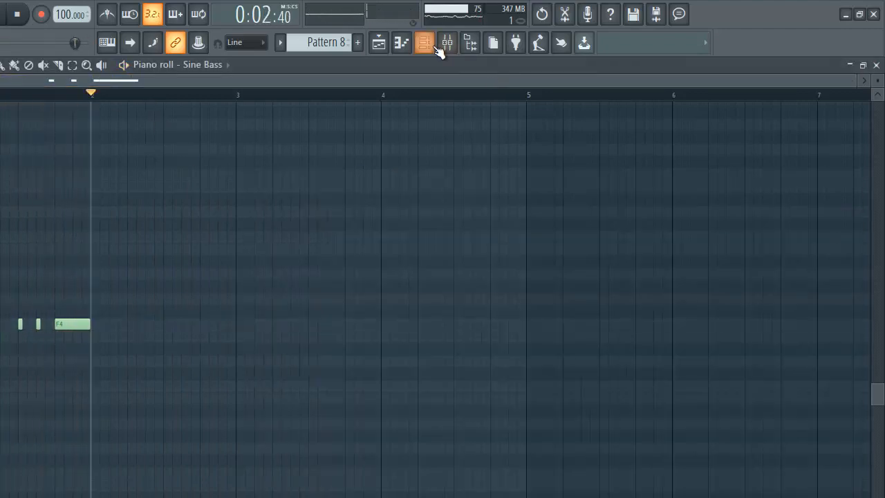
Solo the Purity channel of Pattern 8, and play its chords in the piano roll
click(424, 42)
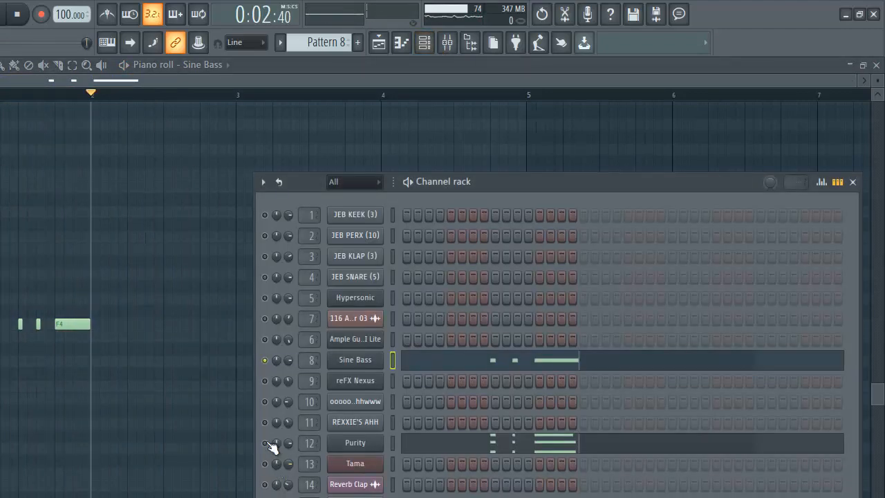
click(524, 448)
scroll(381, 349, up, 5)
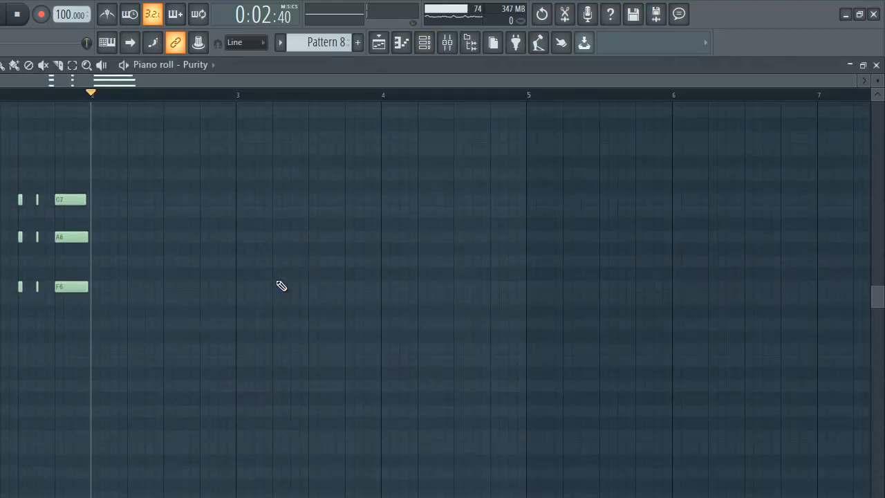
key(space)
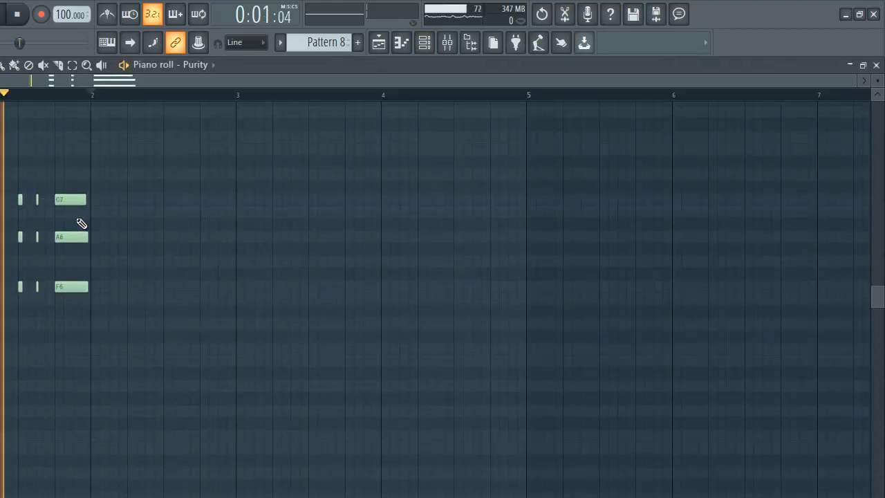
Review the Fruity Parametric EQ 2 and Fruity Flanger on the Purity mixer track during playback, and return to the playlist
click(447, 42)
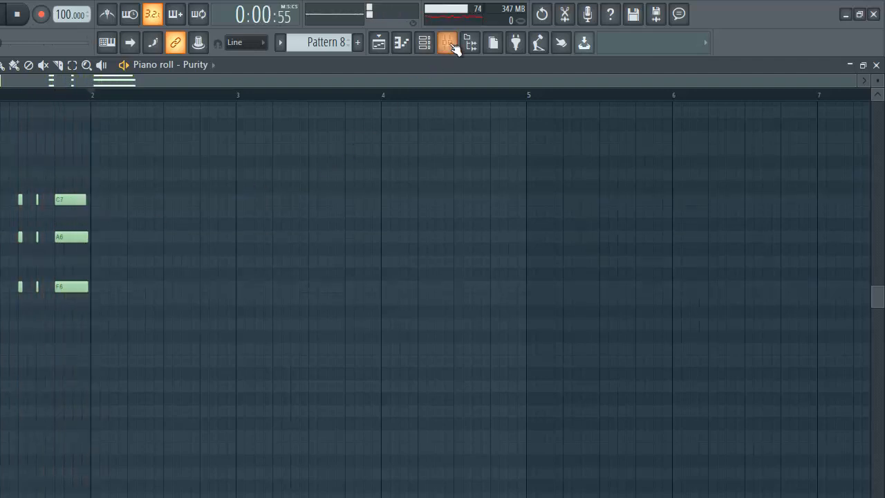
key(space)
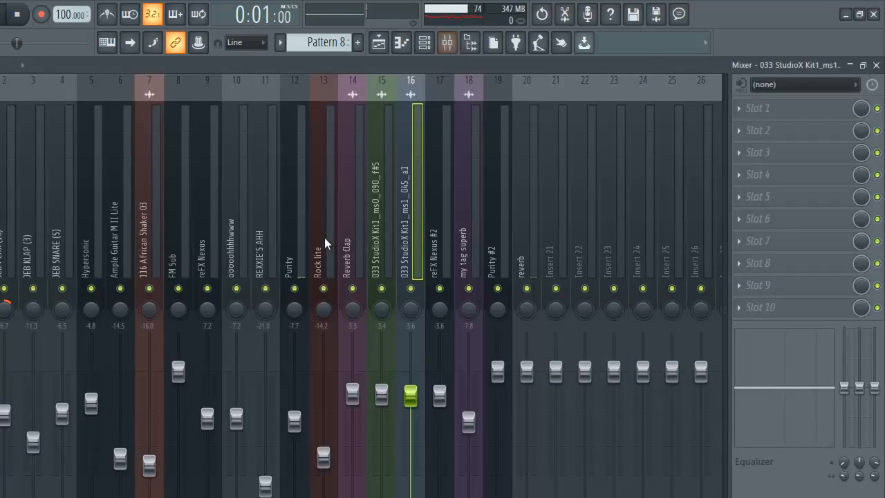
click(301, 237)
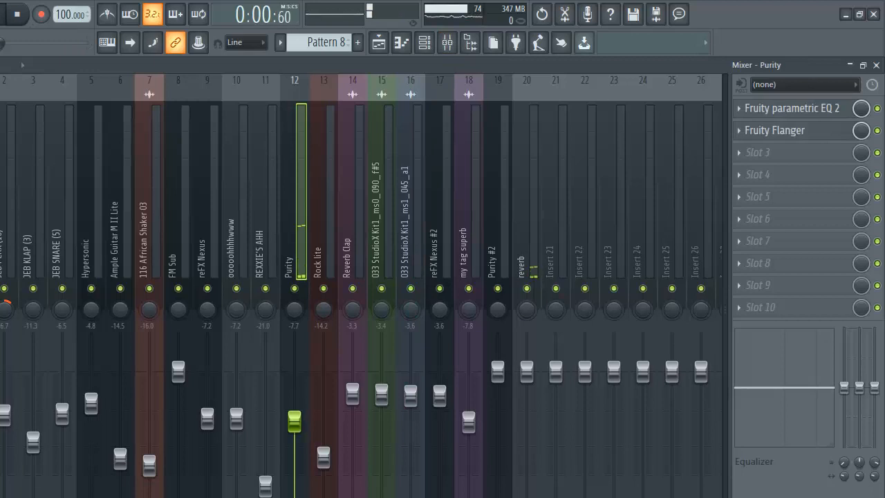
click(819, 109)
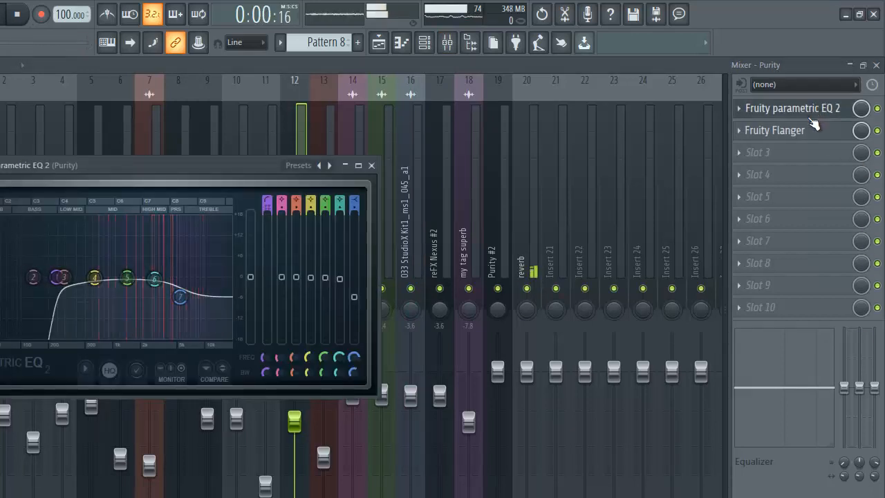
click(808, 132)
click(803, 135)
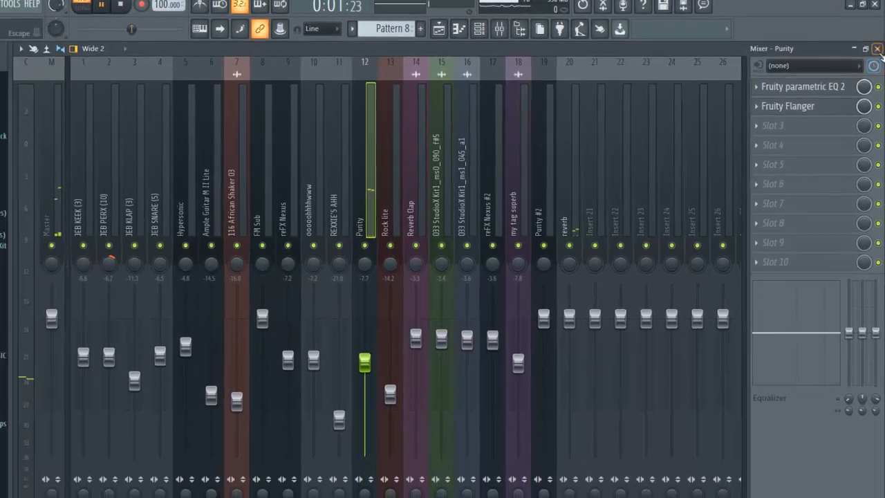
click(876, 65)
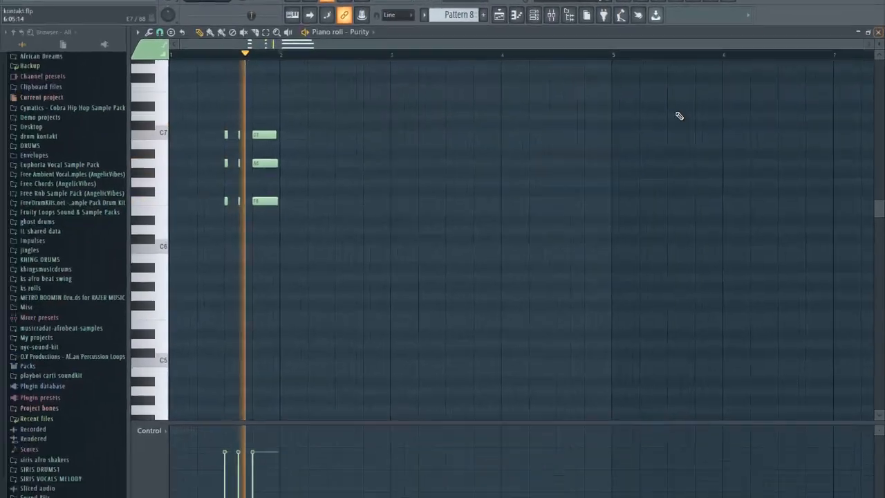
click(879, 32)
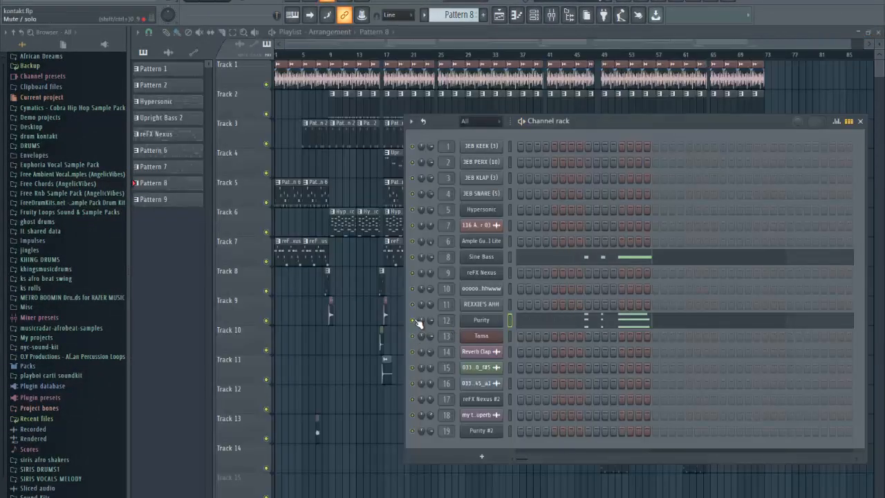
Show the sample settings of the my tag superb clip on Track 13, and close them
double_click(317, 433)
click(316, 433)
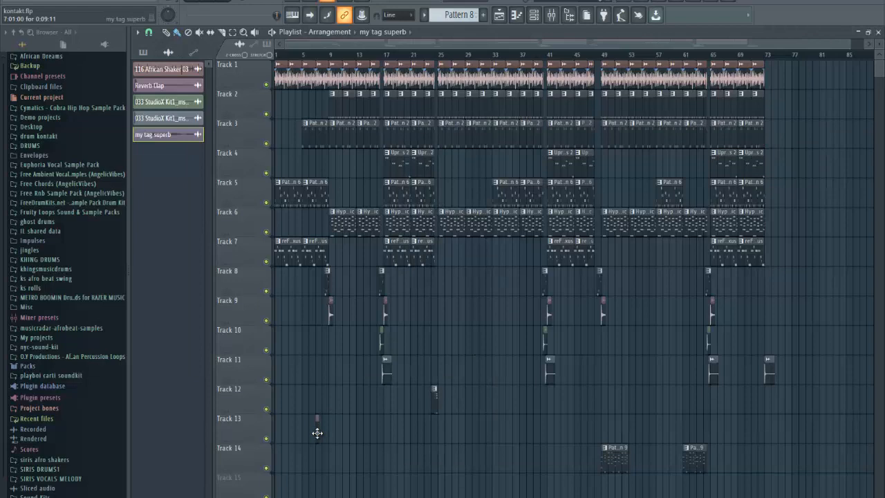
double_click(317, 433)
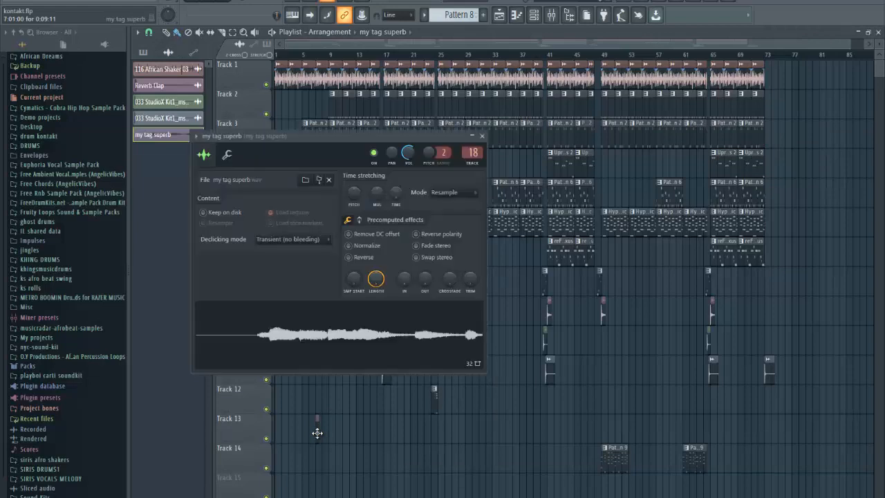
click(482, 136)
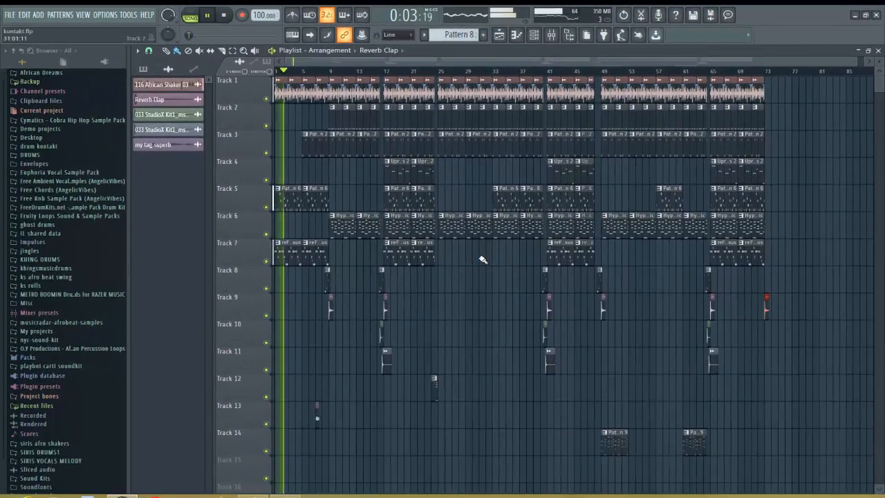
Save the project to kontakt.flp while the song plays
key(ctrl+s)
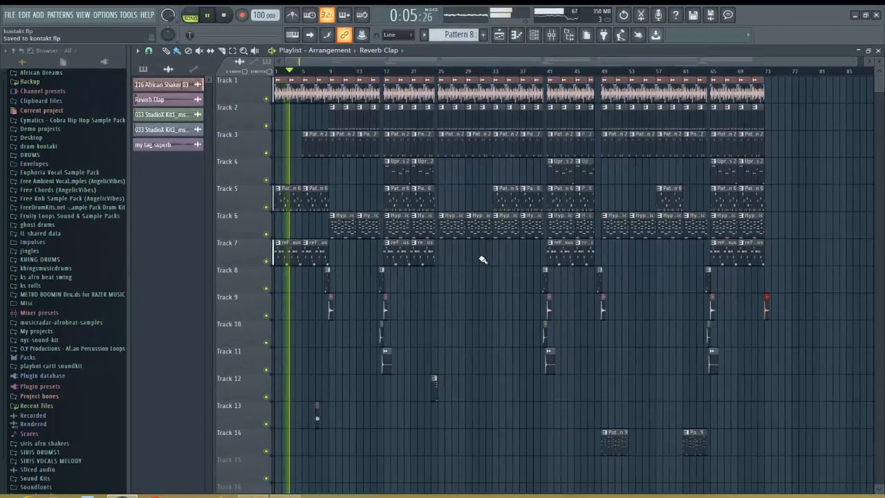